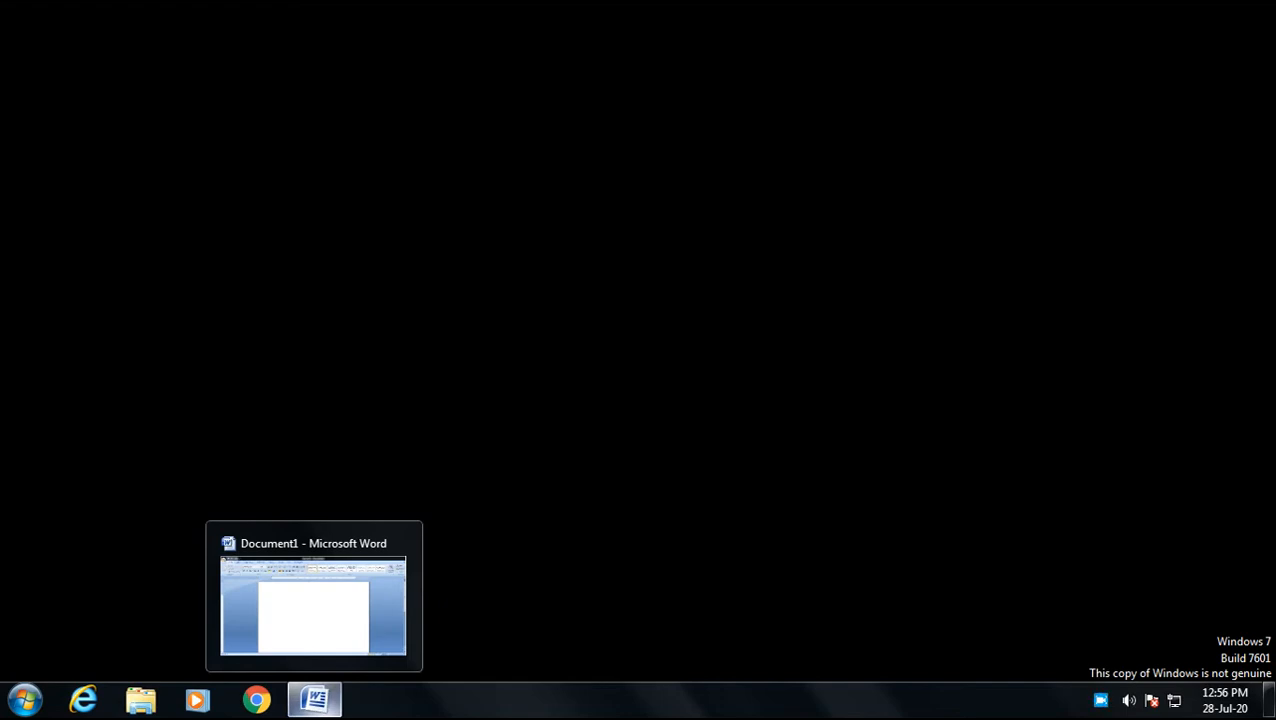
- Switch to the open blank Word document and insert a table with 3 columns and 3 rows
{"action": "left_click", "coordinate": [315, 699]}
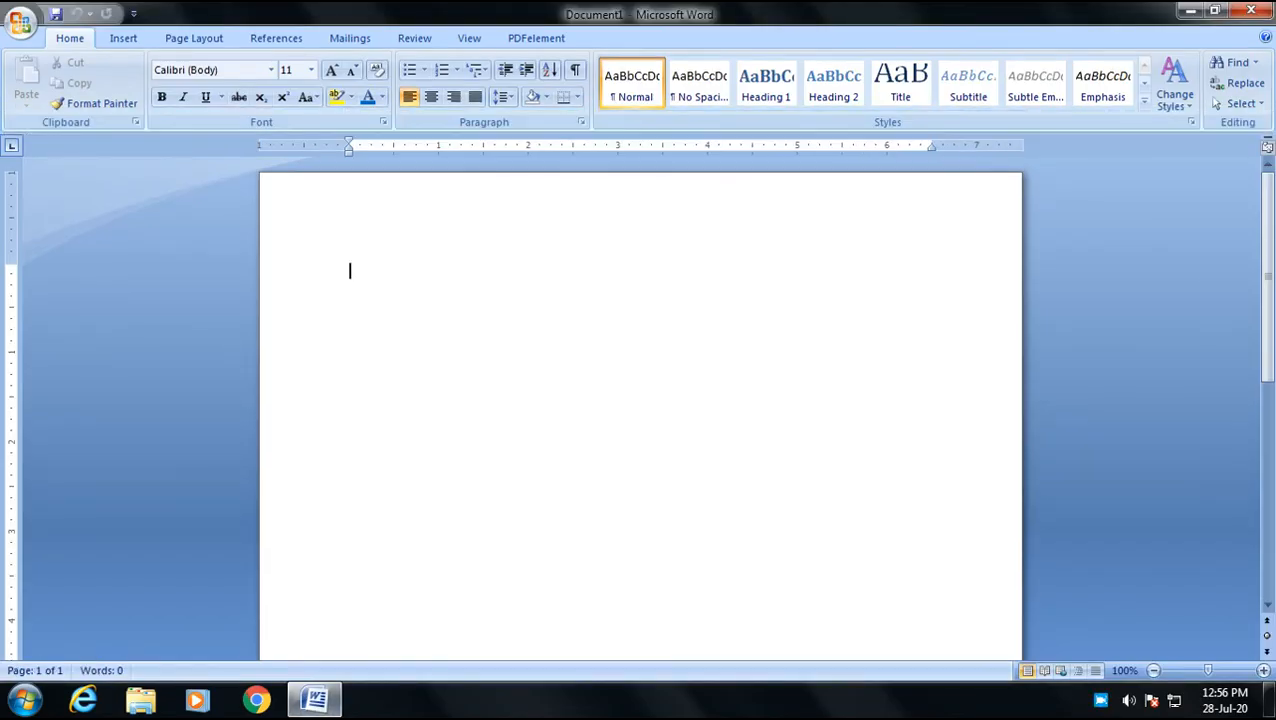
{"action": "left_click", "coordinate": [123, 38]}
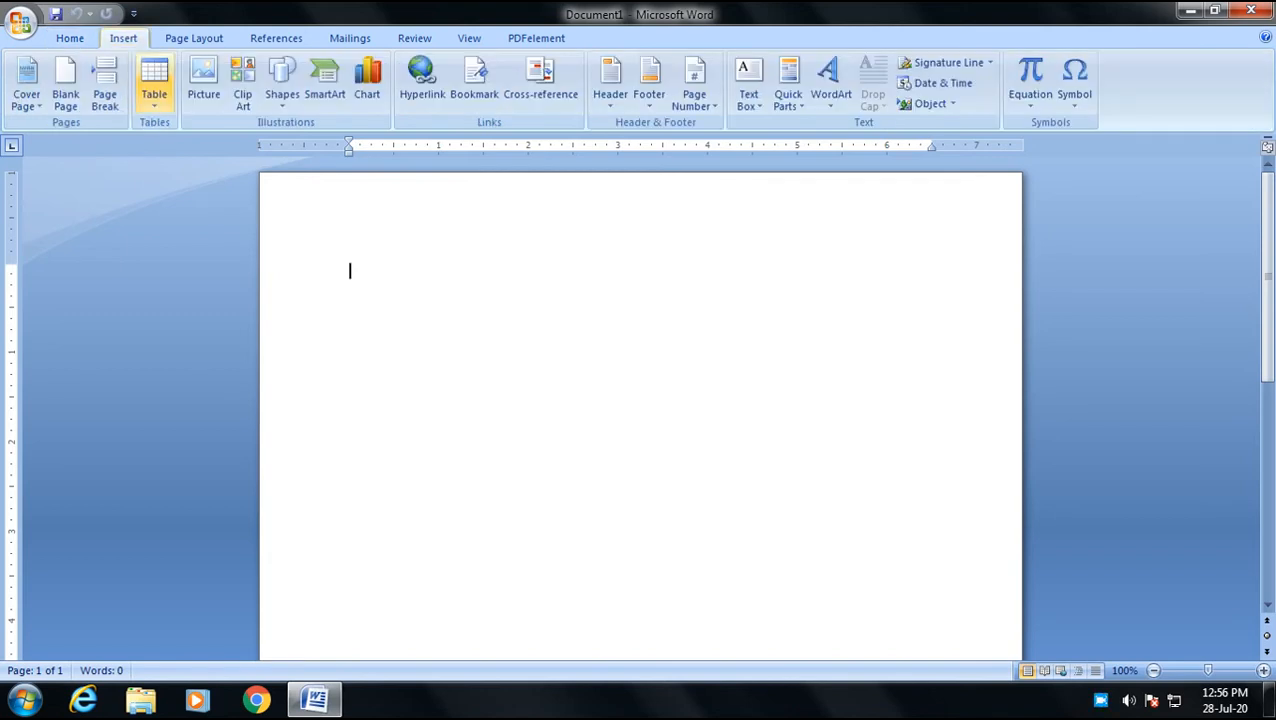
{"action": "left_click", "coordinate": [154, 85]}
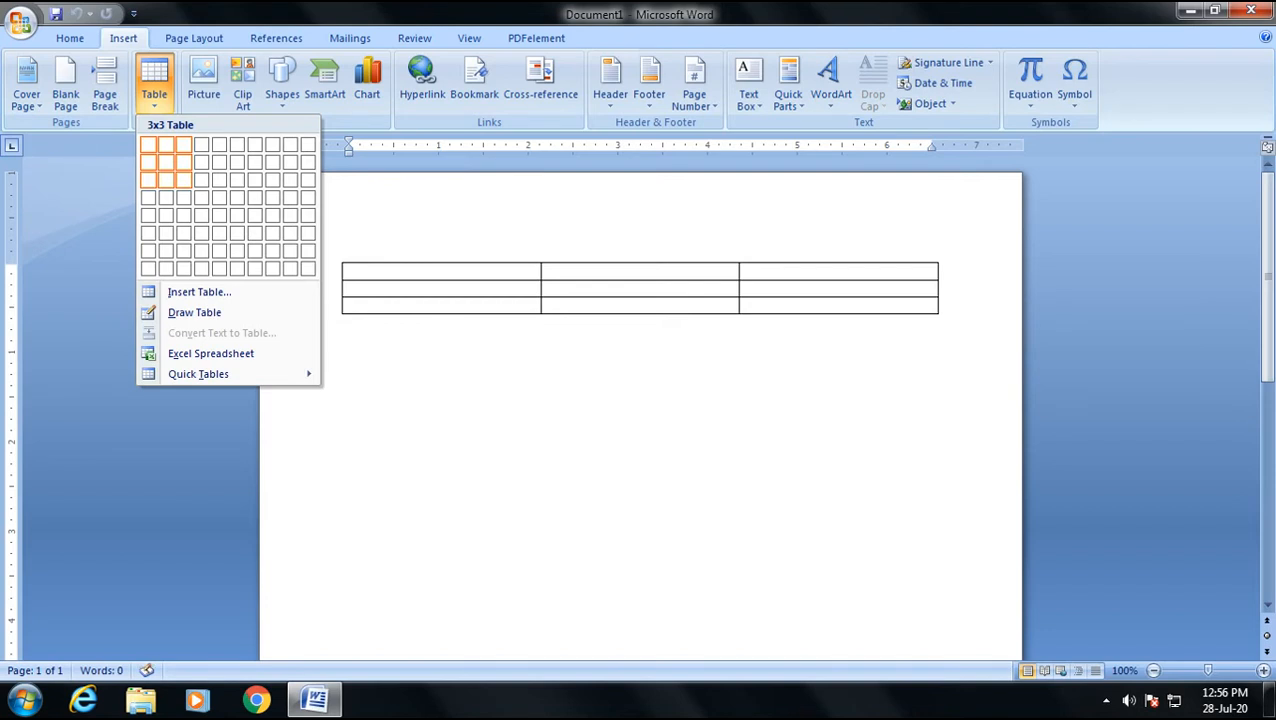
{"action": "left_click", "coordinate": [183, 179]}
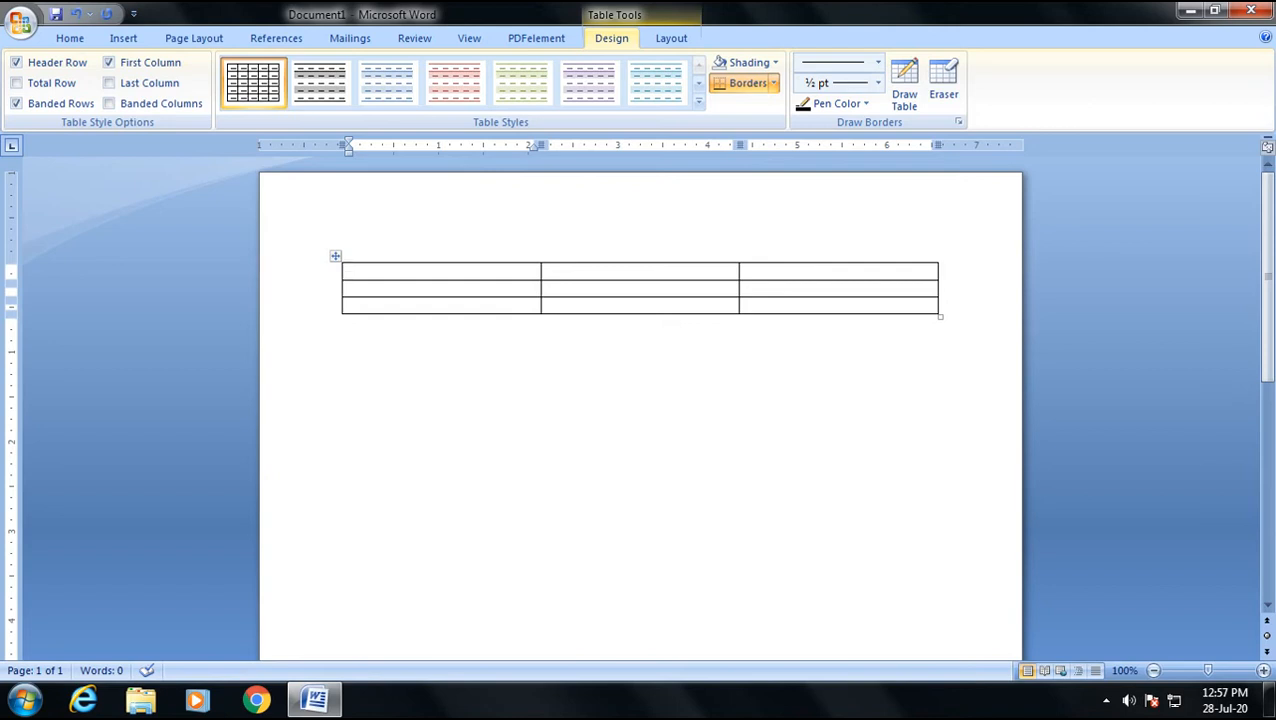
{"action": "left_click", "coordinate": [1105, 700]}
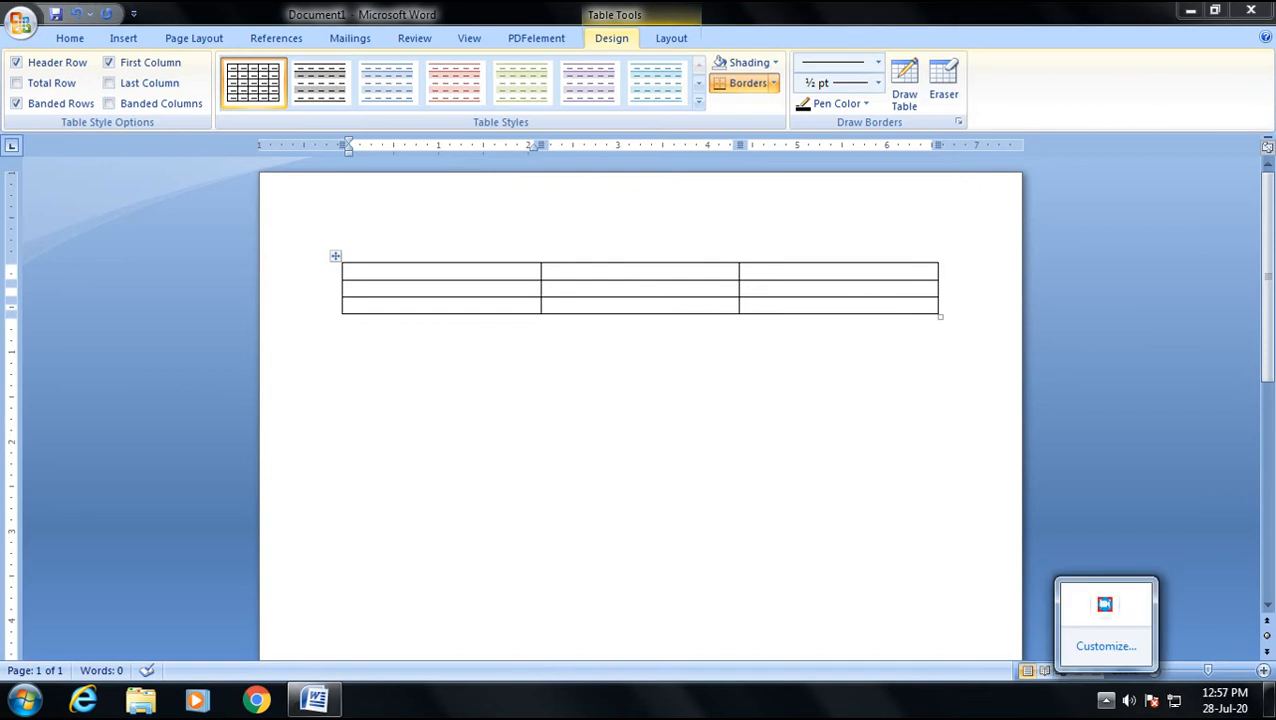
{"action": "right_click", "coordinate": [1104, 604]}
{"action": "left_click", "coordinate": [1170, 467]}
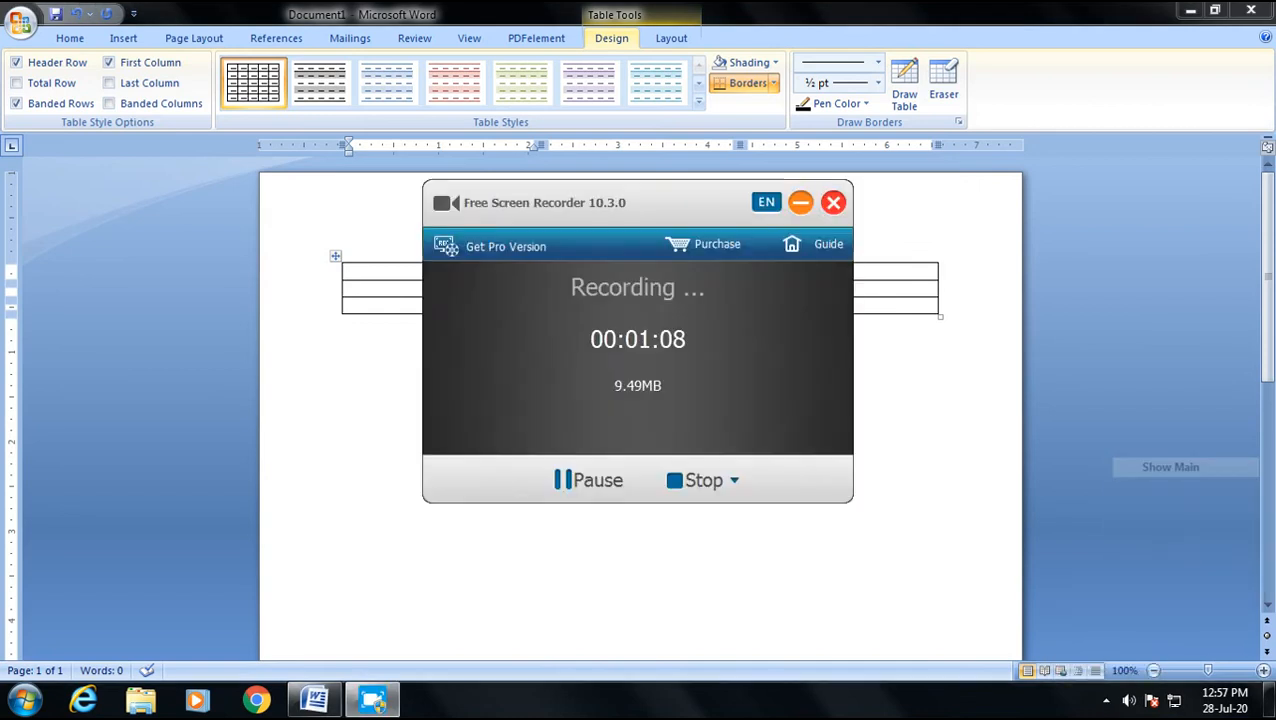
{"action": "left_click", "coordinate": [588, 480]}
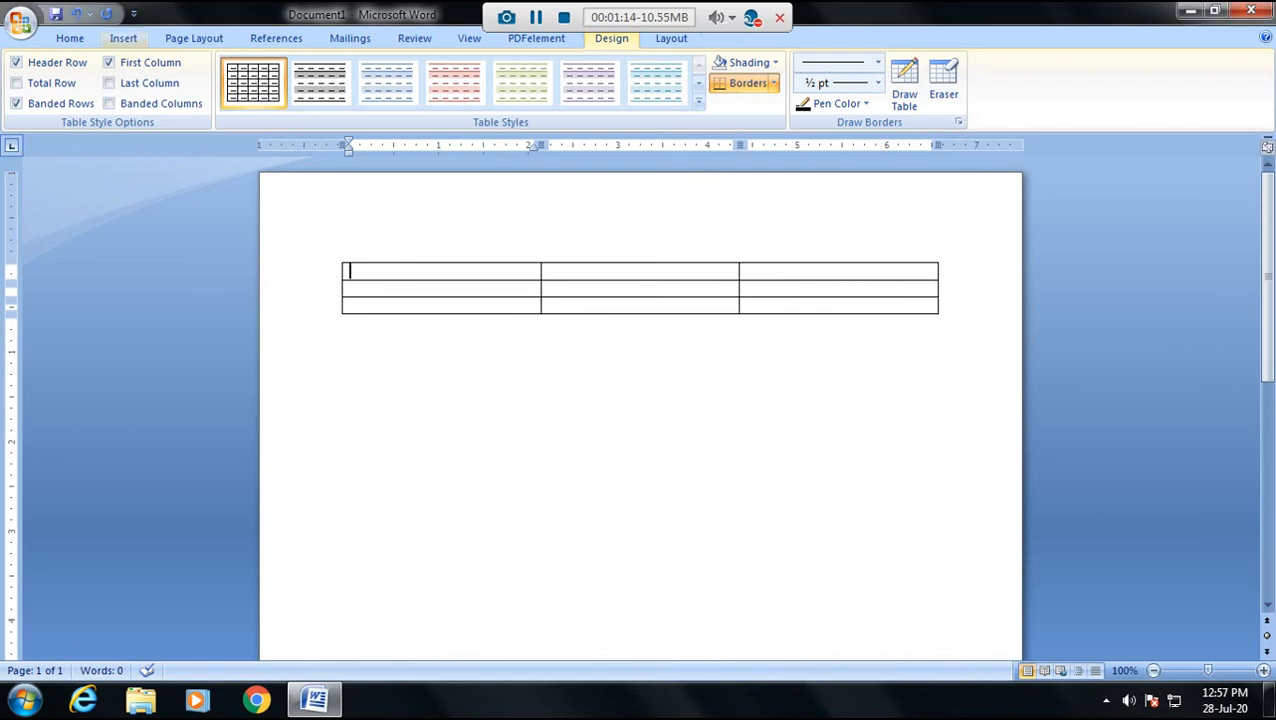
- Add two blank lines below the 3x3 table
{"action": "left_click", "coordinate": [123, 38]}
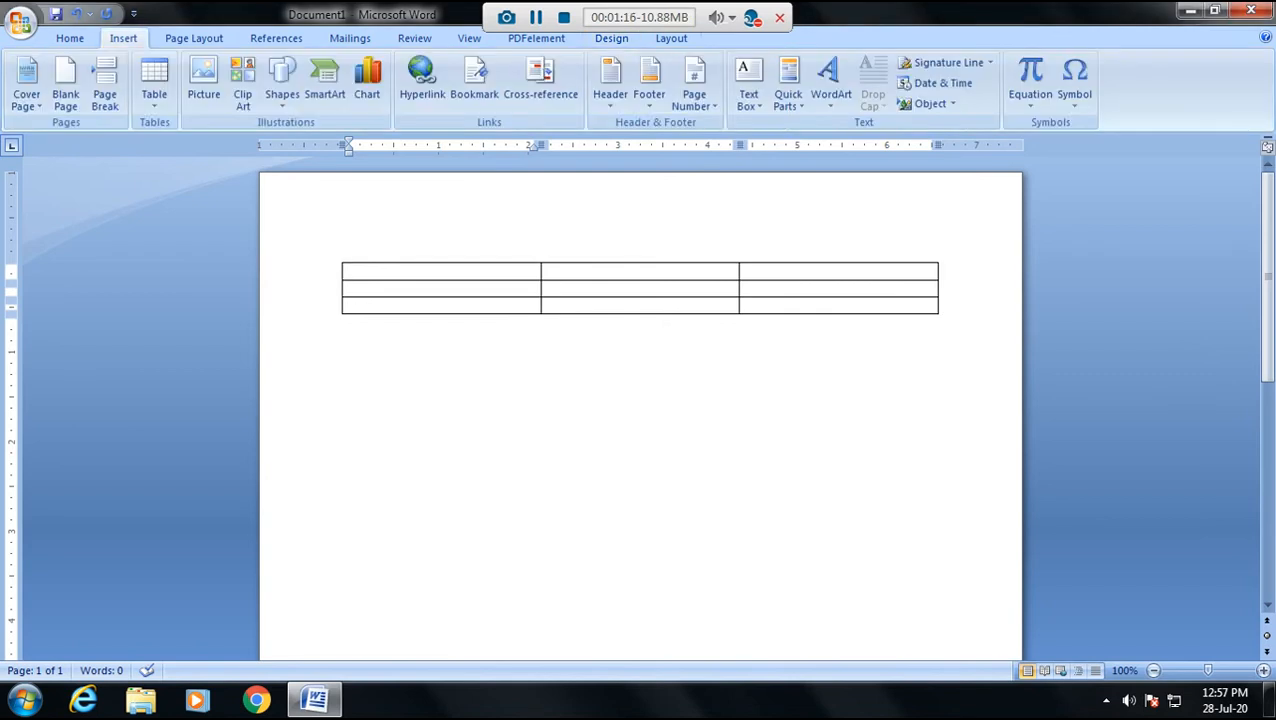
{"action": "left_click", "coordinate": [154, 84]}
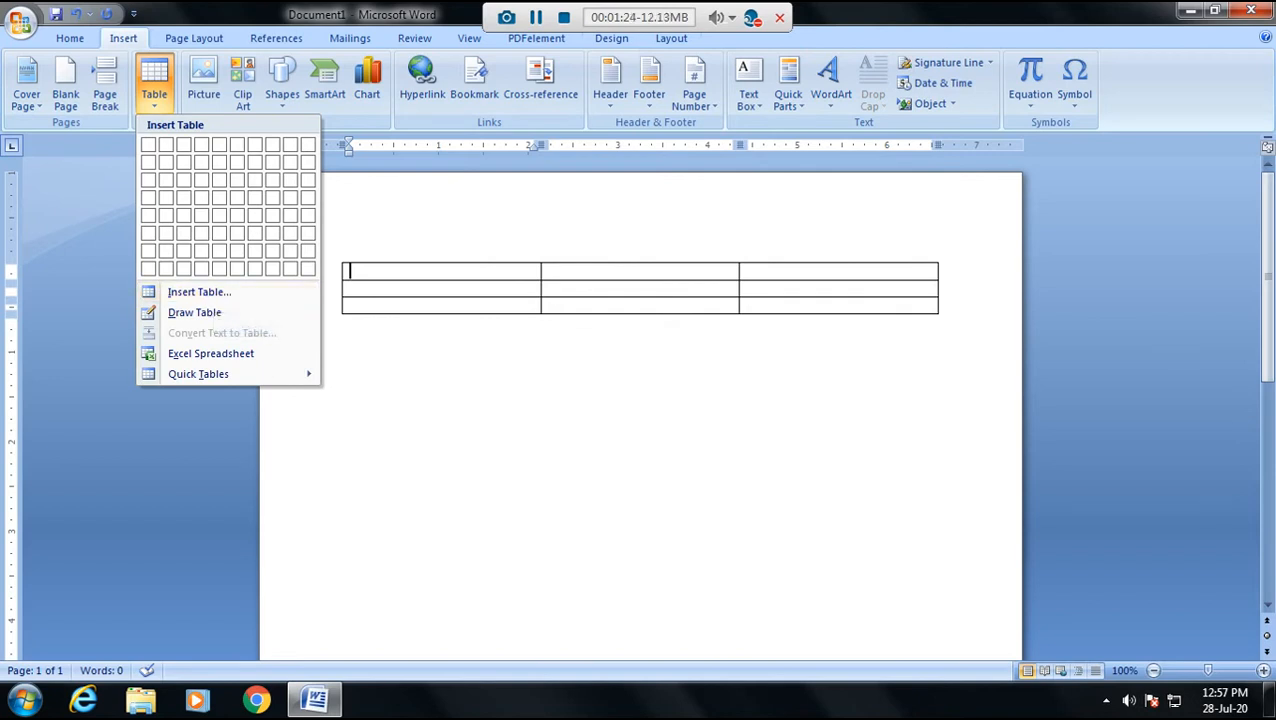
{"action": "left_click", "coordinate": [350, 324]}
{"action": "key", "text": "Return"}
{"action": "key", "text": "Return"}
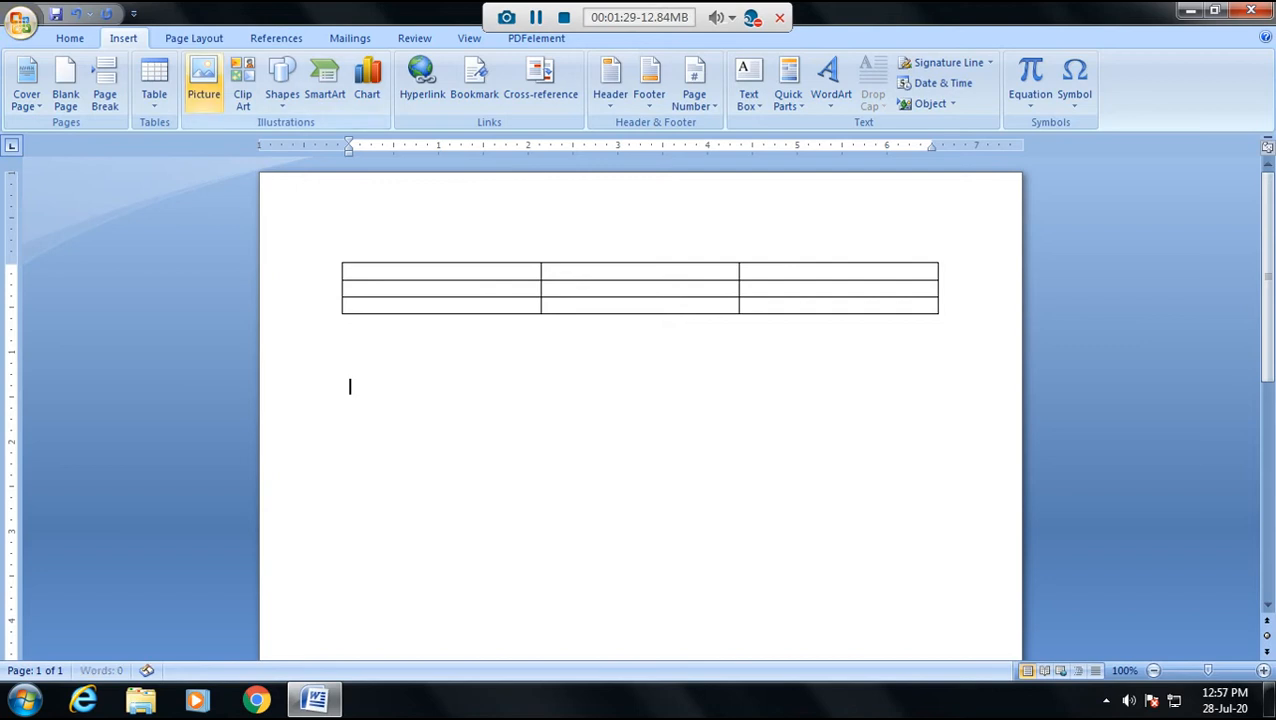
- Insert a second table with 4 columns and 4 rows below the first, keeping the automatic fixed column width
{"action": "left_click", "coordinate": [154, 78]}
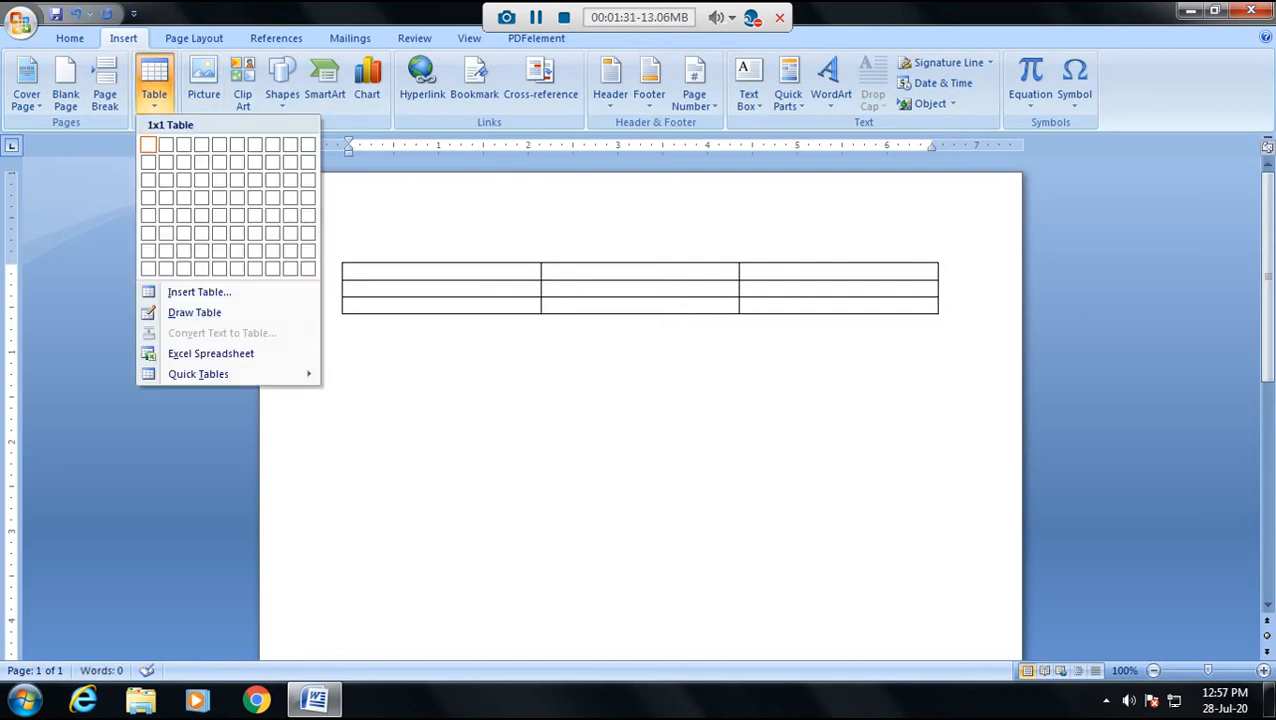
{"action": "left_click", "coordinate": [200, 292]}
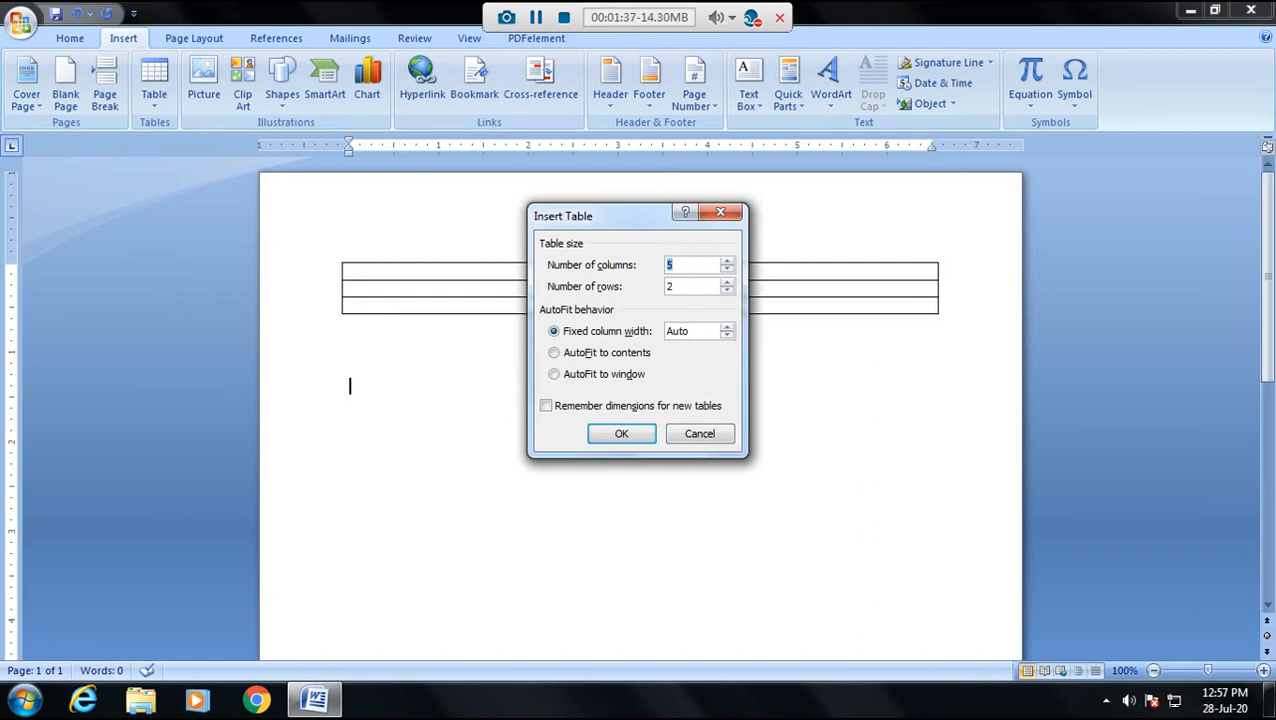
{"action": "type", "text": "4"}
{"action": "key", "text": "Tab"}
{"action": "type", "text": "4"}
{"action": "left_click", "coordinate": [622, 434]}
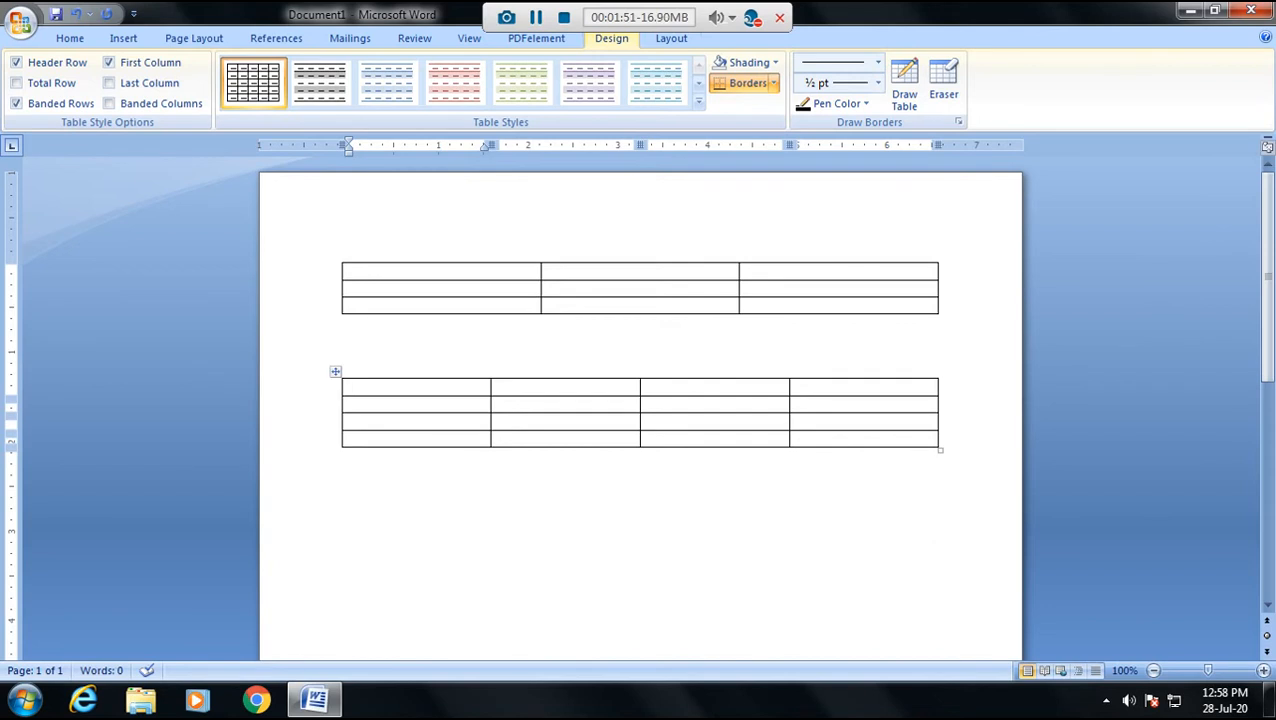
{"action": "left_click", "coordinate": [536, 17]}
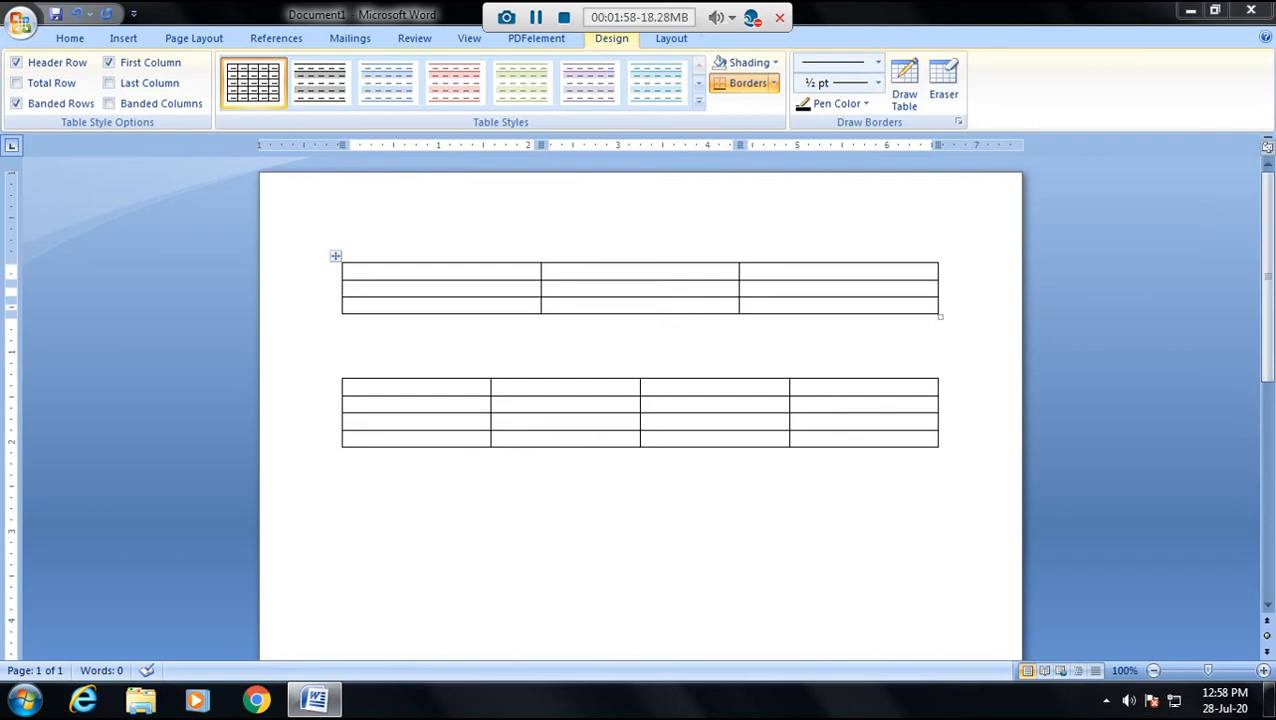
- Delete the entire 3x3 table and place the cursor on the blank line above the remaining table
{"action": "left_click", "coordinate": [335, 256]}
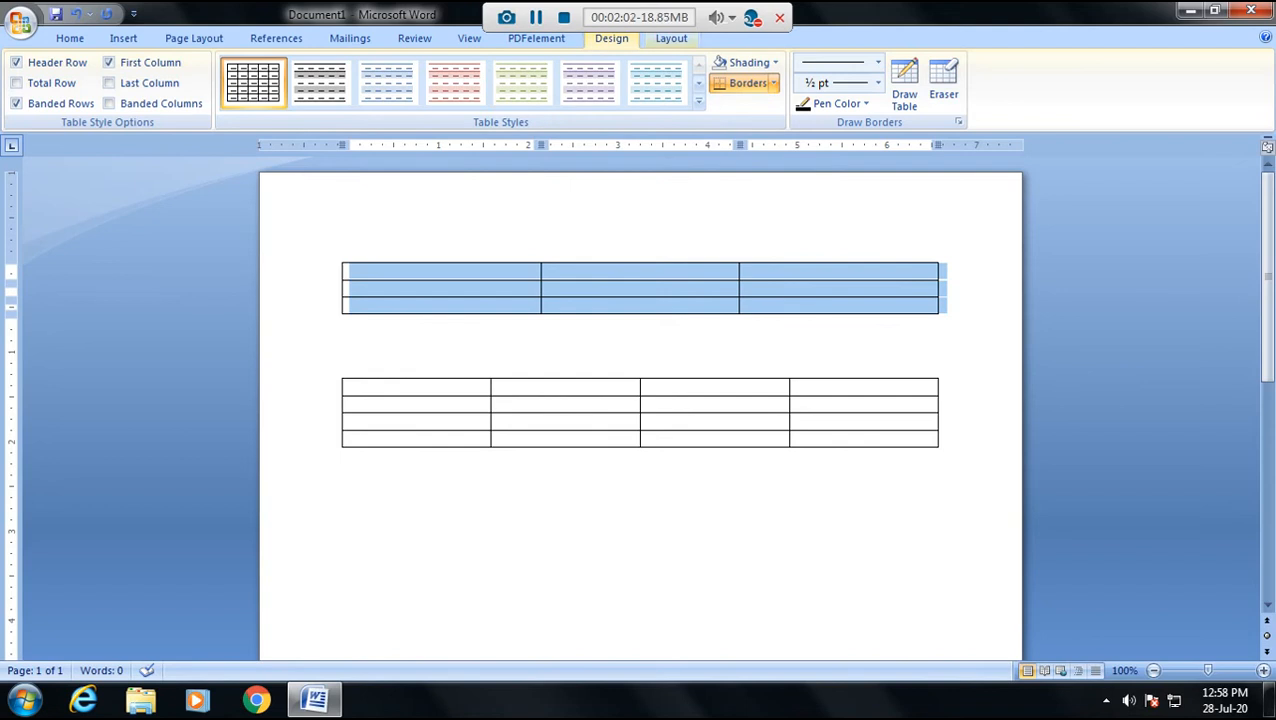
{"action": "left_click", "coordinate": [671, 39]}
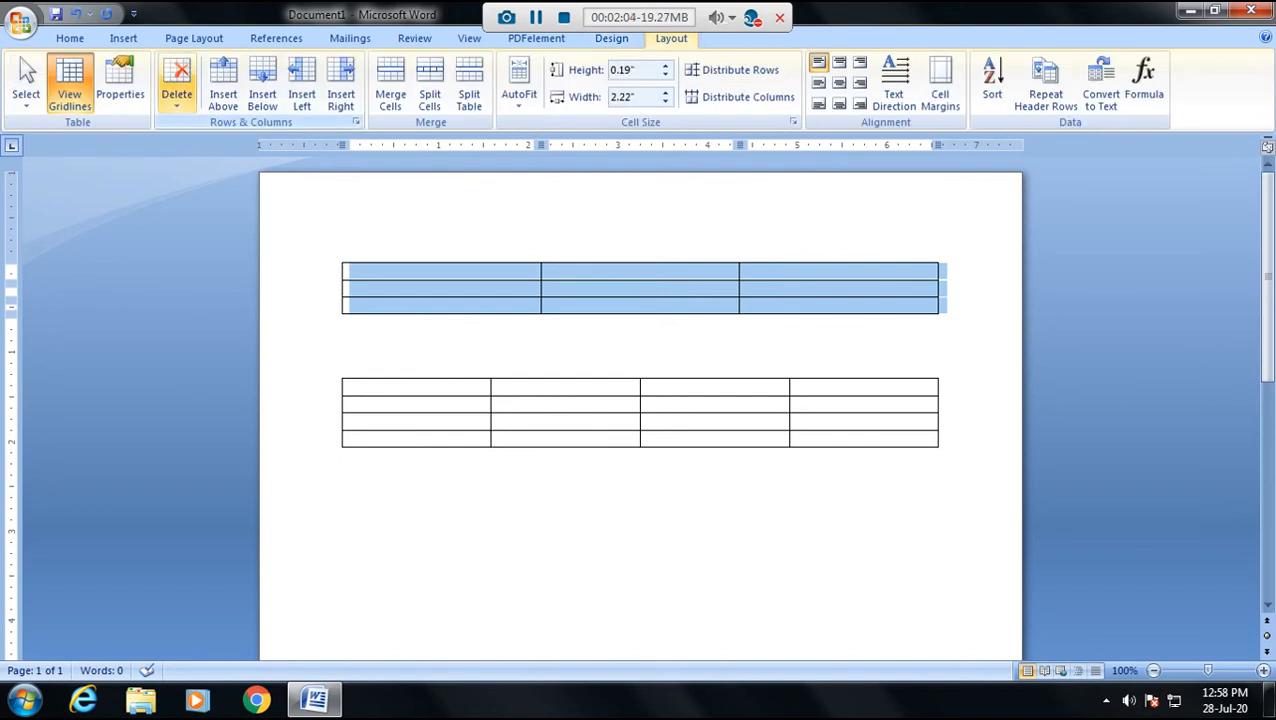
{"action": "left_click", "coordinate": [176, 90]}
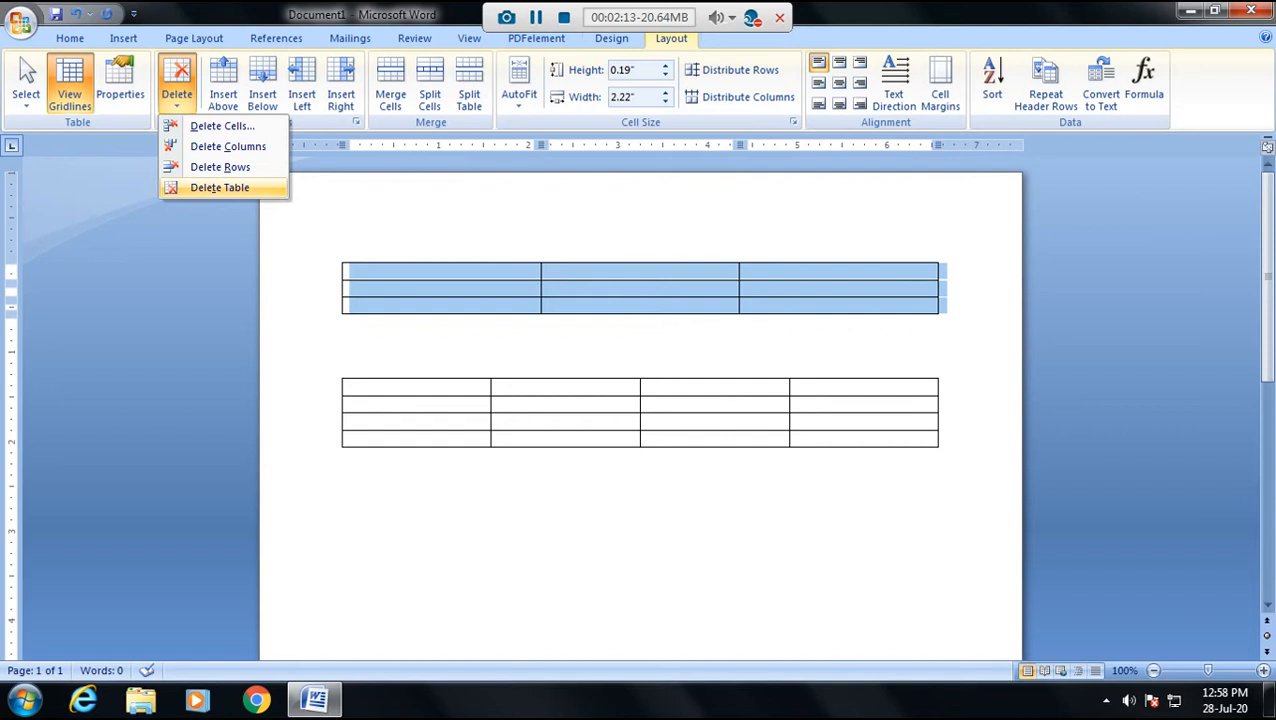
{"action": "left_click", "coordinate": [220, 187]}
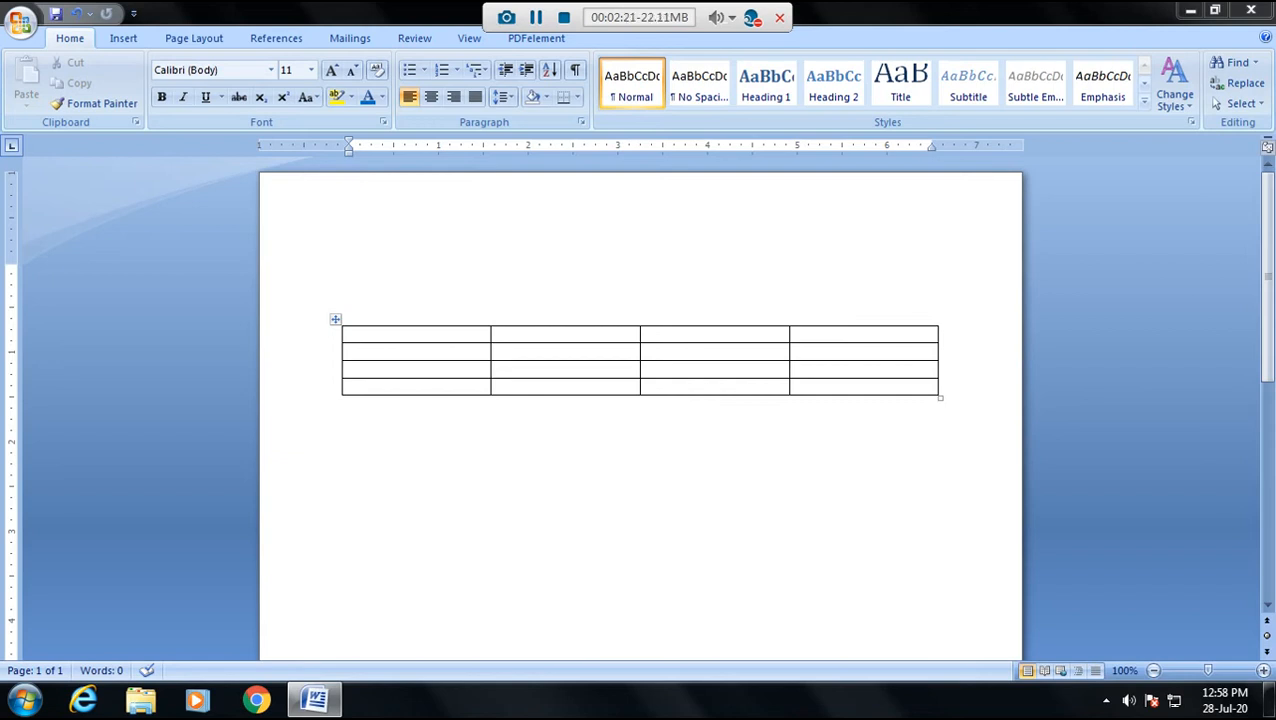
{"action": "left_click", "coordinate": [350, 270]}
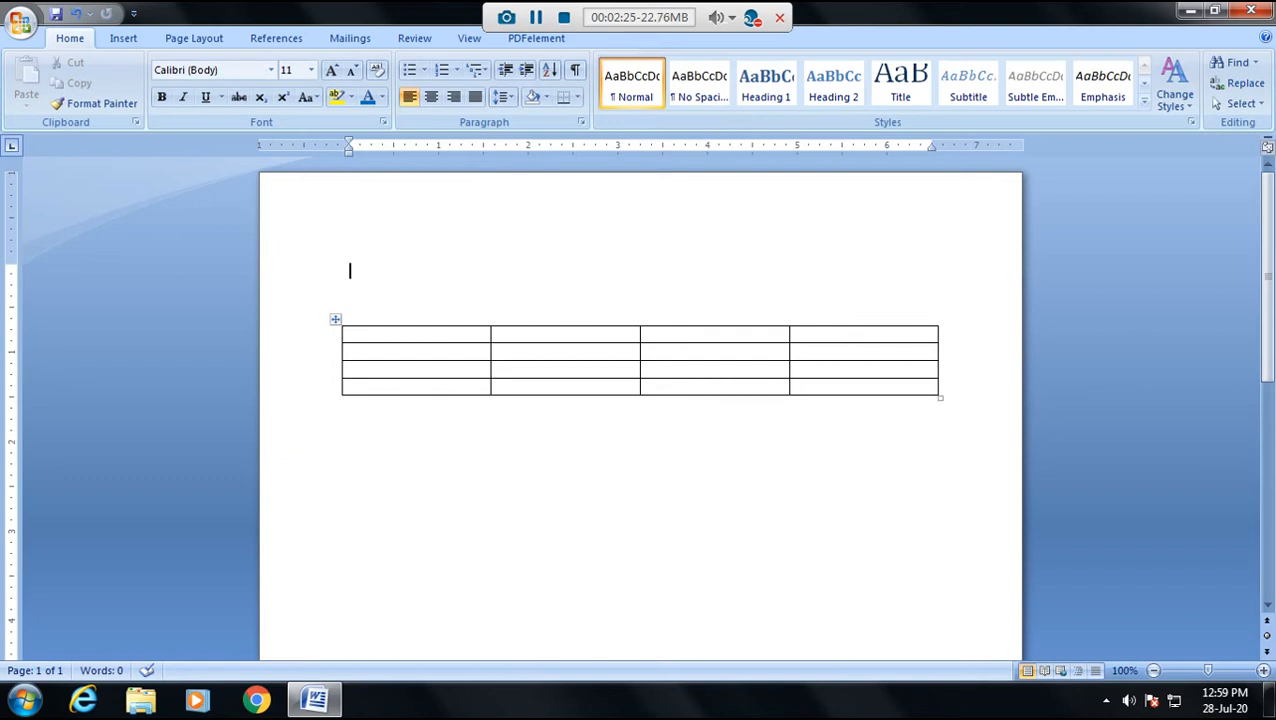
- Move the column borders to narrow the first column to about 0.6 inches and widen the second to about 3.6 inches
{"action": "left_click", "coordinate": [350, 351]}
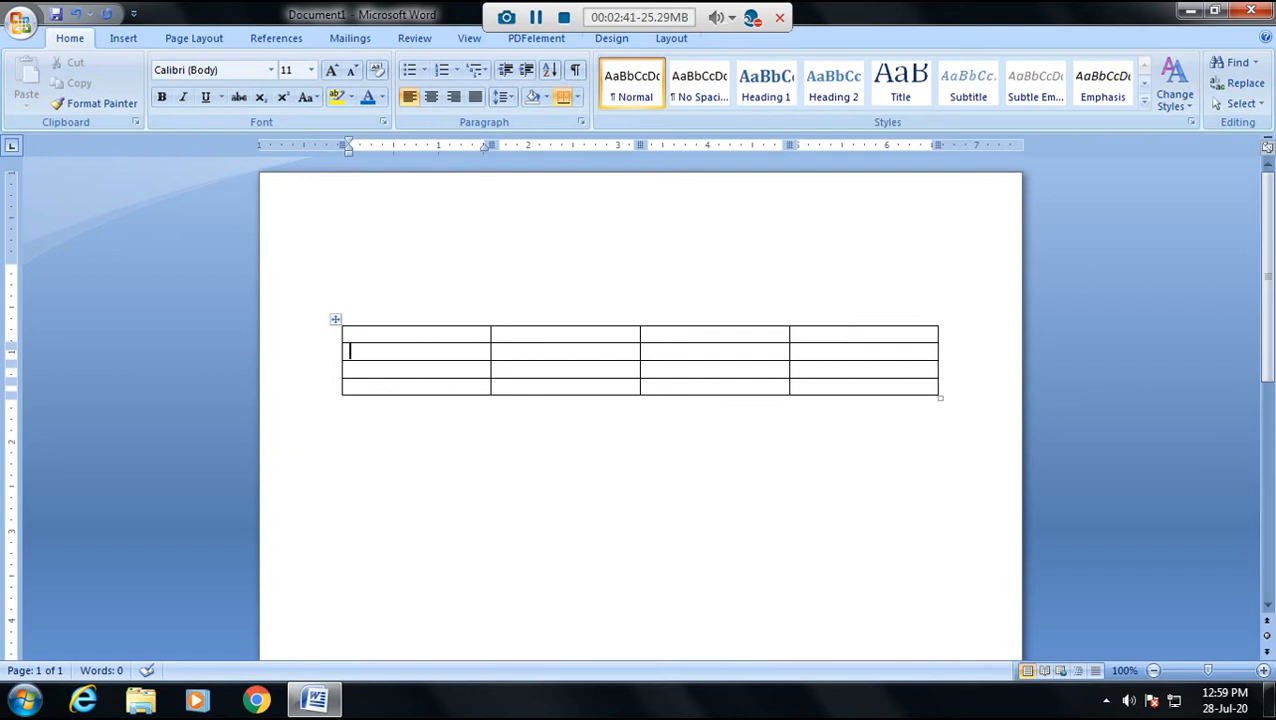
{"action": "left_click_drag", "start_coordinate": [491, 354], "coordinate": [393, 354]}
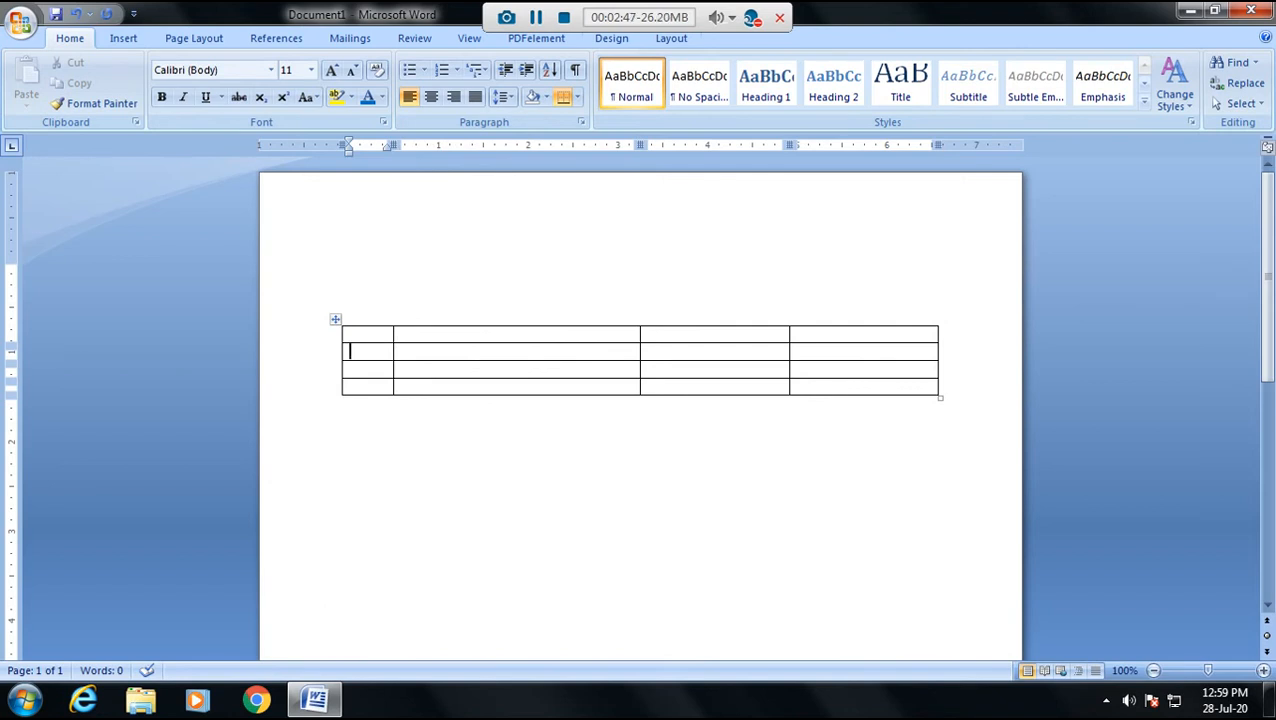
{"action": "left_click_drag", "start_coordinate": [640, 354], "coordinate": [713, 354]}
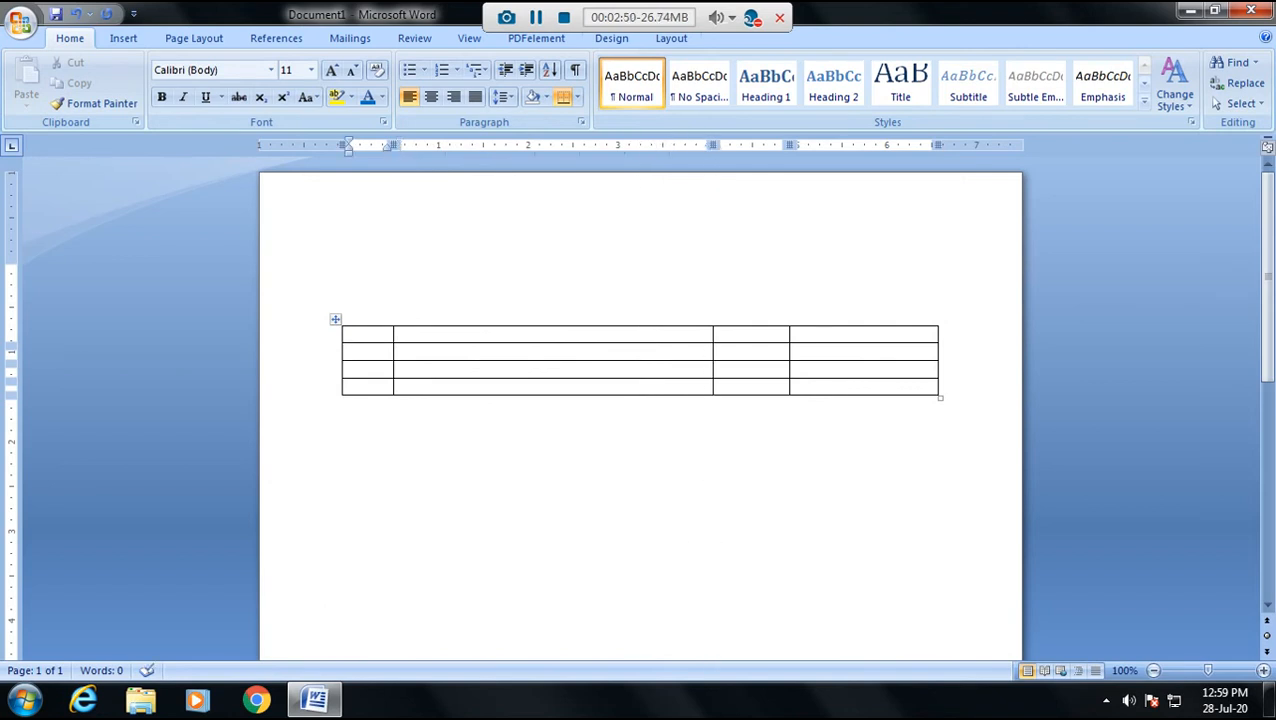
- Move the column borders to make the first column about 1.5 inches wide and the second column about 1.8 inches wide
{"action": "left_click_drag", "start_coordinate": [393, 354], "coordinate": [478, 354]}
{"action": "left_click_drag", "start_coordinate": [713, 354], "coordinate": [640, 354]}
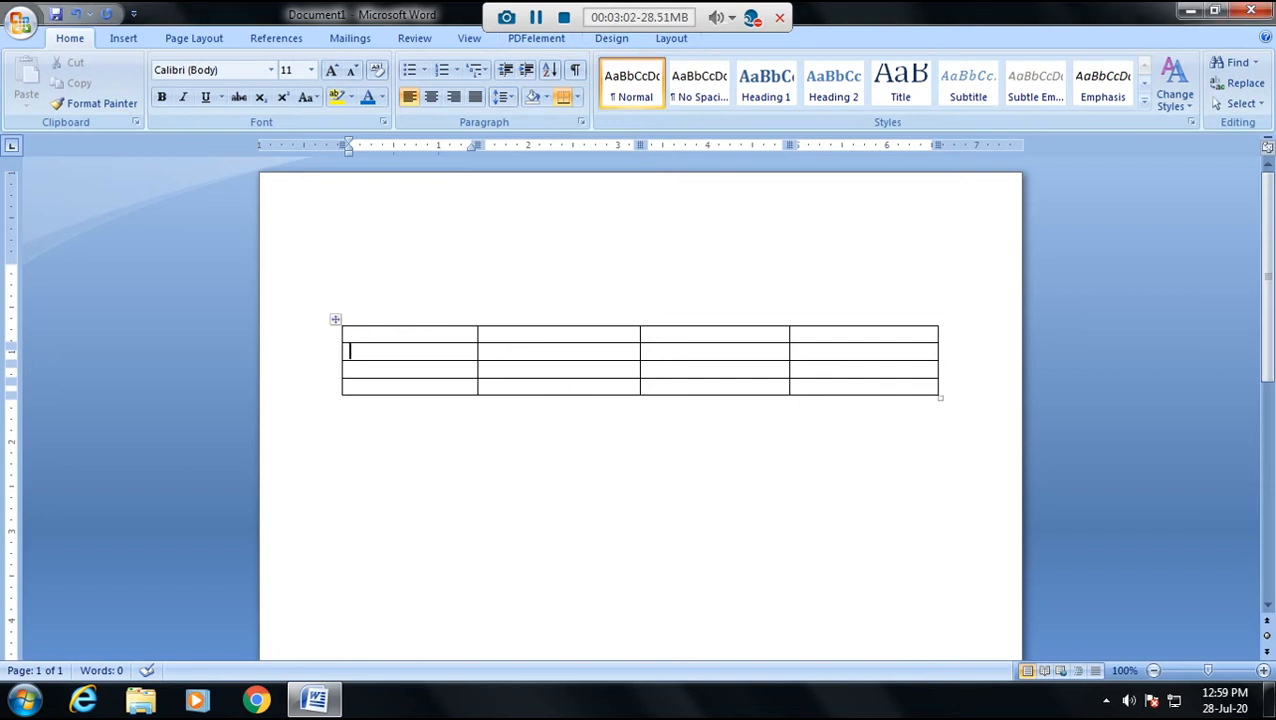
{"action": "mouse_move", "coordinate": [11, 346]}
{"action": "left_mouse_down"}
{"action": "mouse_move", "coordinate": [11, 377]}
{"action": "mouse_move", "coordinate": [11, 343]}
{"action": "left_mouse_up"}
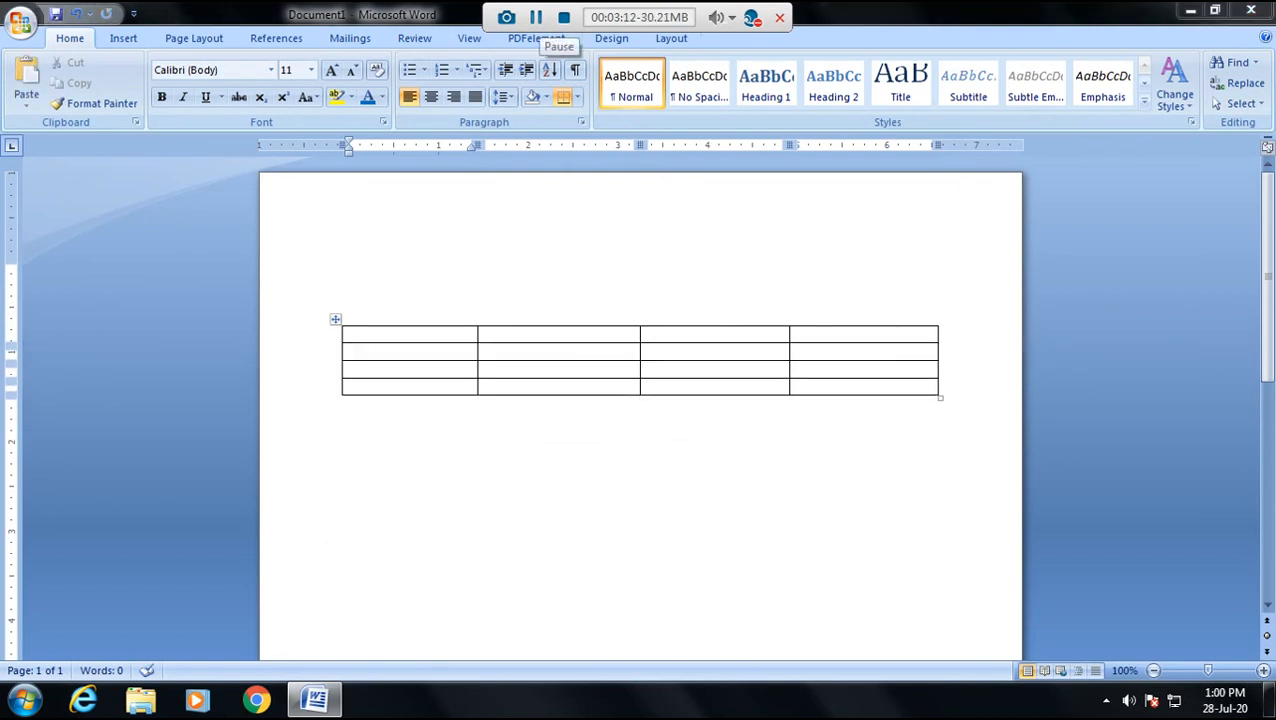
- Move the cursor through the table, going down the rows and then cell by cell from the first cell
{"action": "left_click", "coordinate": [350, 334]}
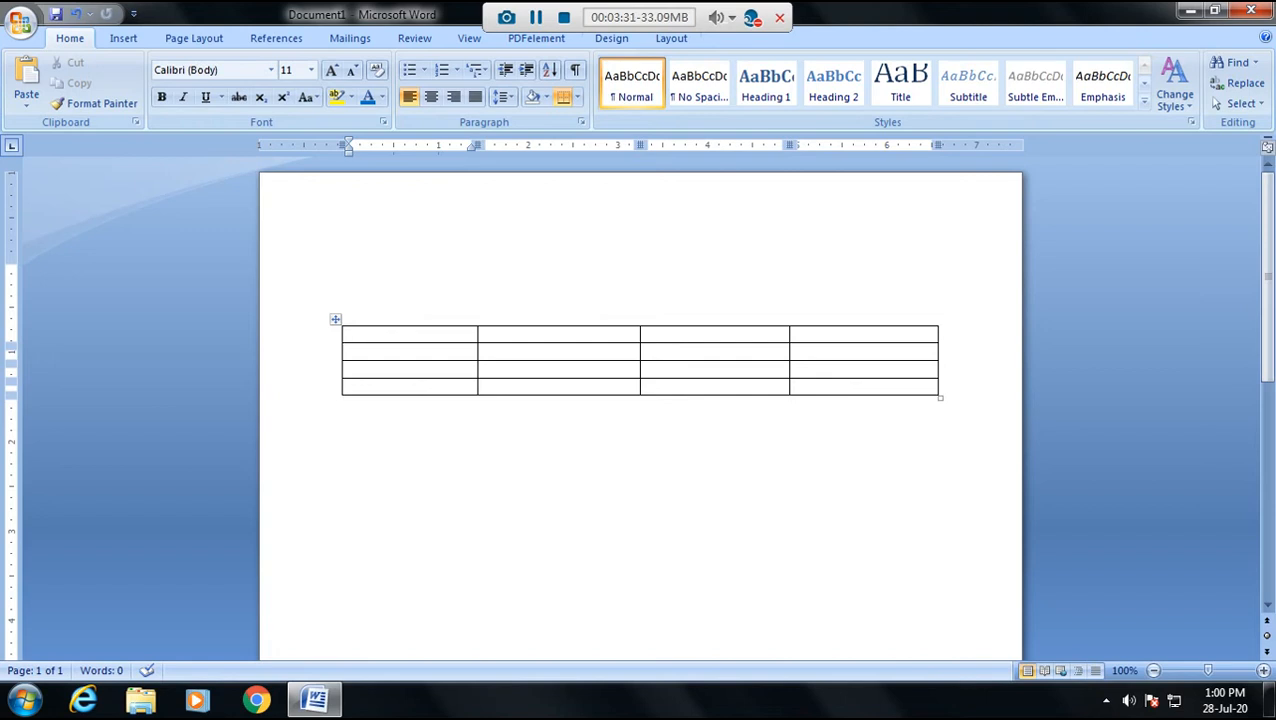
{"action": "left_click", "coordinate": [350, 351]}
{"action": "key", "text": "Down"}
{"action": "key", "text": "Down"}
{"action": "left_click", "coordinate": [484, 351]}
{"action": "left_click", "coordinate": [484, 340]}
{"action": "left_click", "coordinate": [350, 334]}
{"action": "key", "text": "Tab"}
{"action": "key", "text": "Tab"}
{"action": "key", "text": "Tab"}
{"action": "key", "text": "Tab"}
{"action": "key", "text": "Tab"}
{"action": "key", "text": "Tab"}
{"action": "key", "text": "Tab"}
{"action": "key", "text": "Tab"}
{"action": "key", "text": "Tab"}
{"action": "key", "text": "Tab"}
{"action": "key", "text": "Tab"}
{"action": "left_click", "coordinate": [536, 17]}
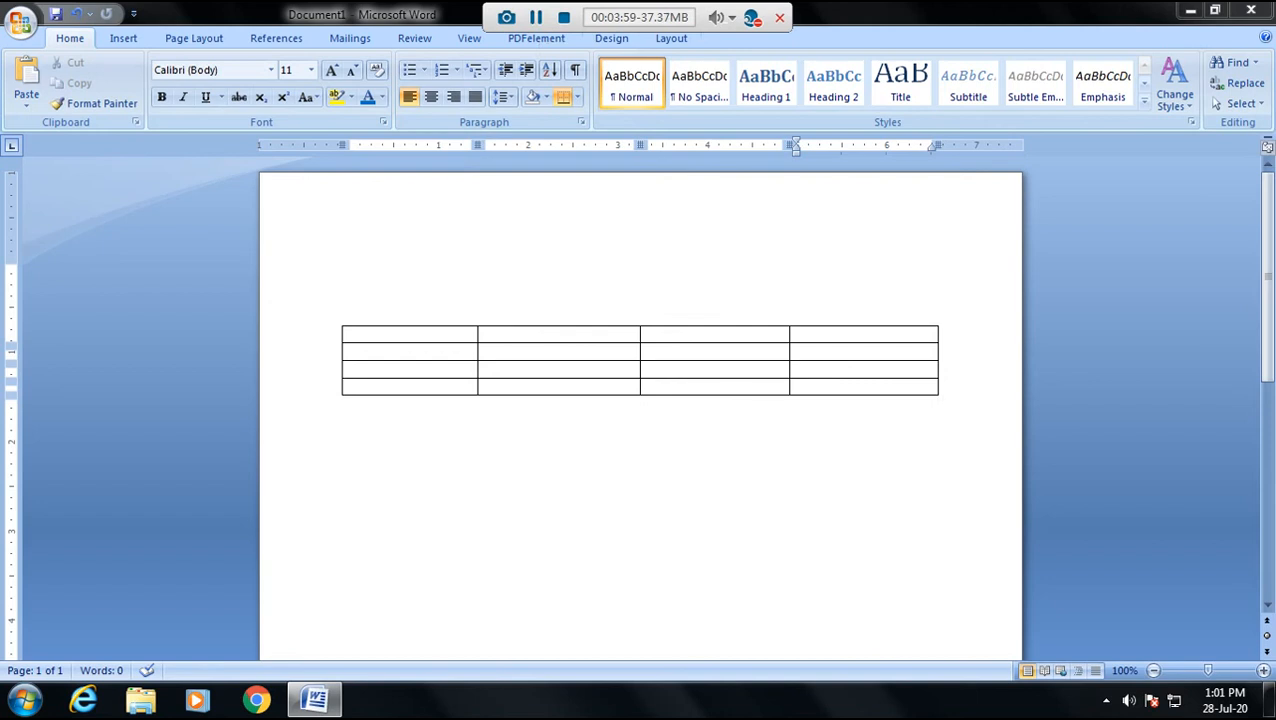
- Enter "S R PUBLIC SR.SEC. SCHOOL KOTA" in the first cell of the table
{"action": "left_click", "coordinate": [350, 334]}
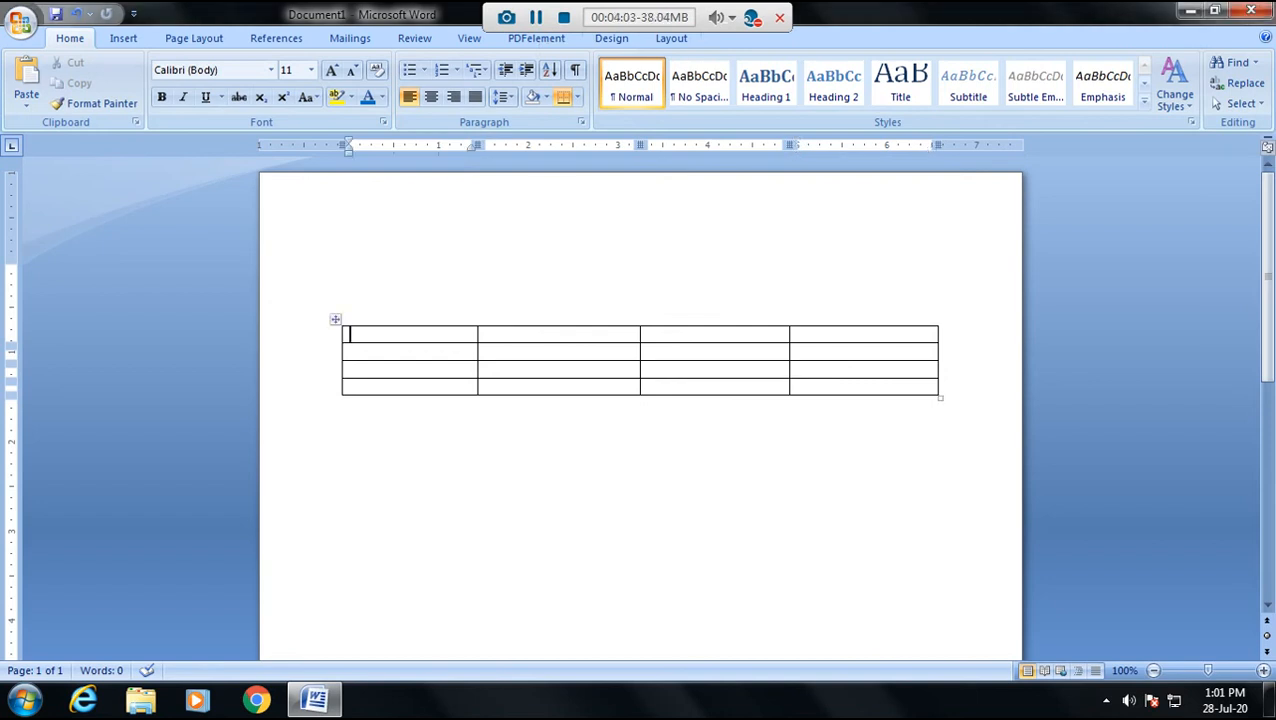
{"action": "type", "text": "S R PUBLIC SR.SEC. SCHOOL KOTA"}
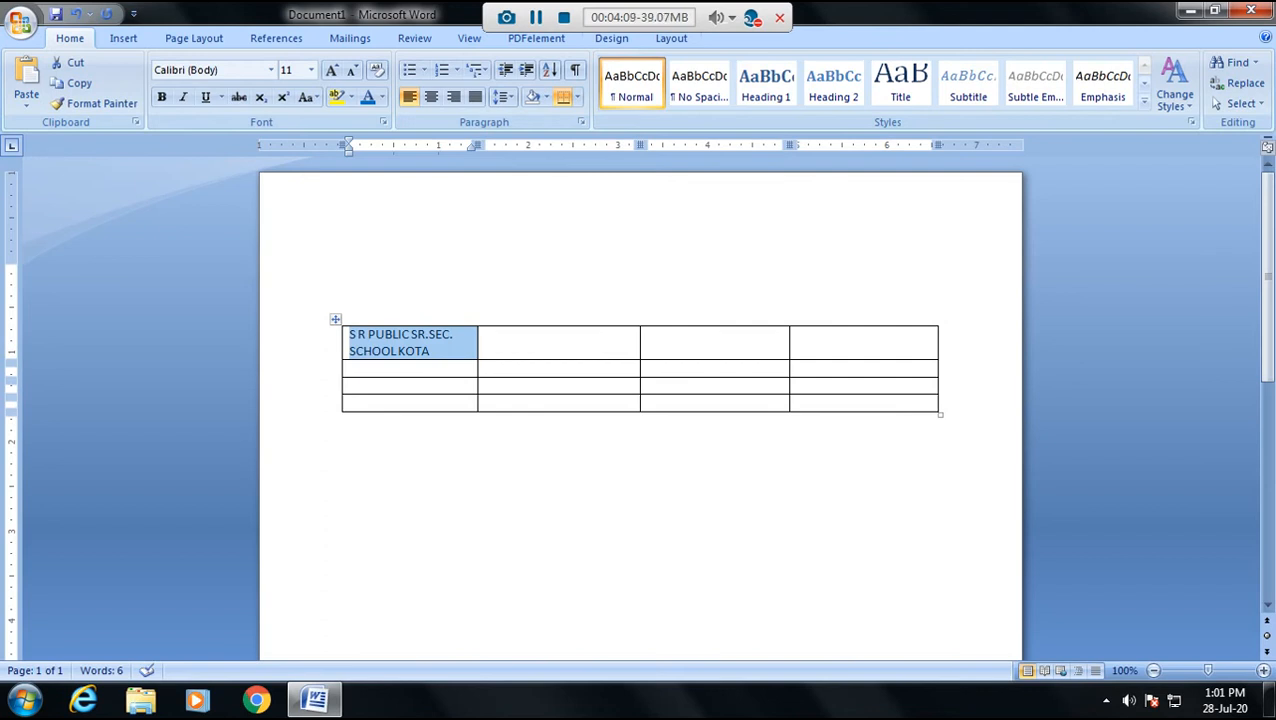
- Merge all four cells of the table's first row into one heading cell, then place the cursor in the third row's second cell
{"action": "left_click", "coordinate": [405, 351]}
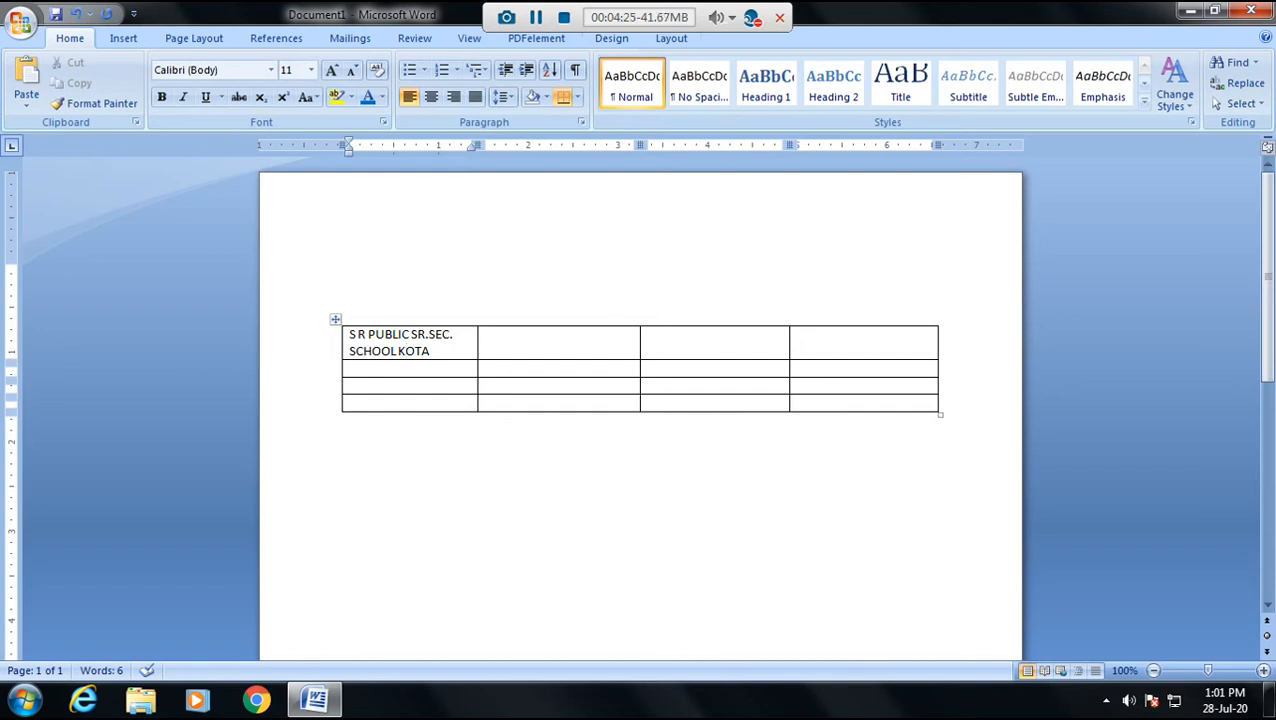
{"action": "key", "text": "shift+Right"}
{"action": "key", "text": "shift+Right"}
{"action": "key", "text": "shift+Right"}
{"action": "key", "text": "shift+Right"}
{"action": "key", "text": "shift+Right"}
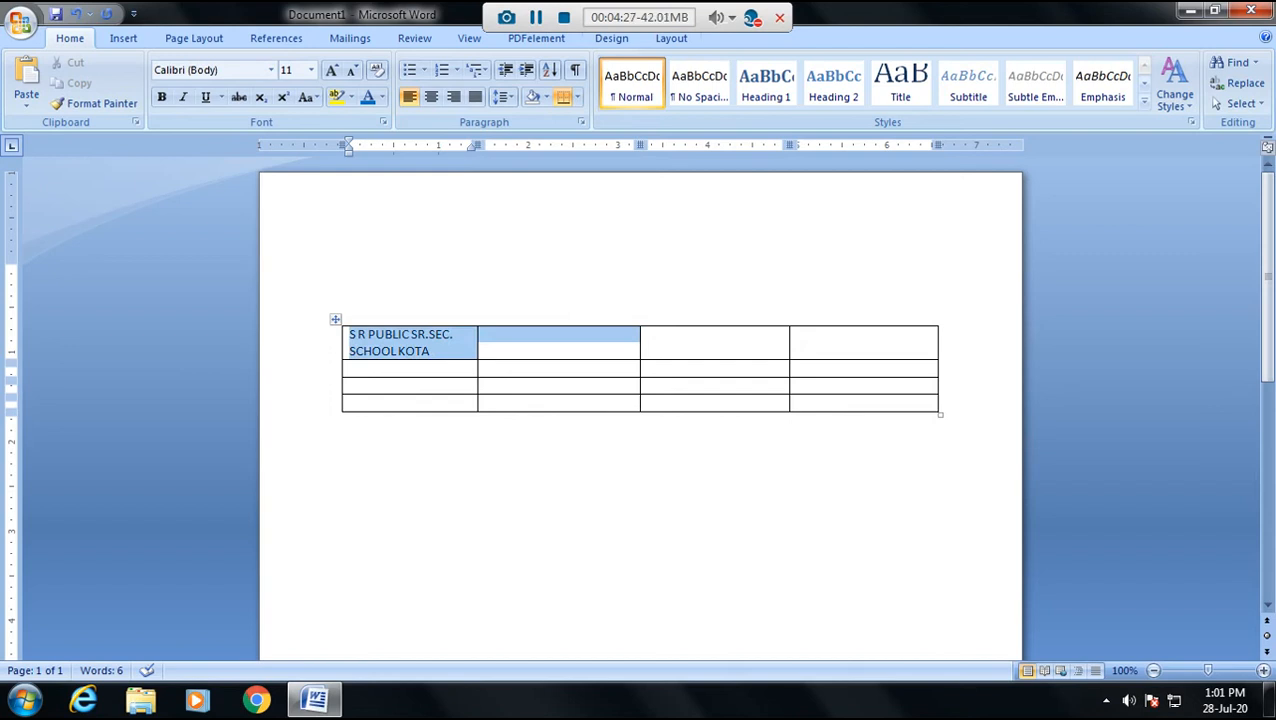
{"action": "key", "text": "shift+Right"}
{"action": "key", "text": "shift+Right"}
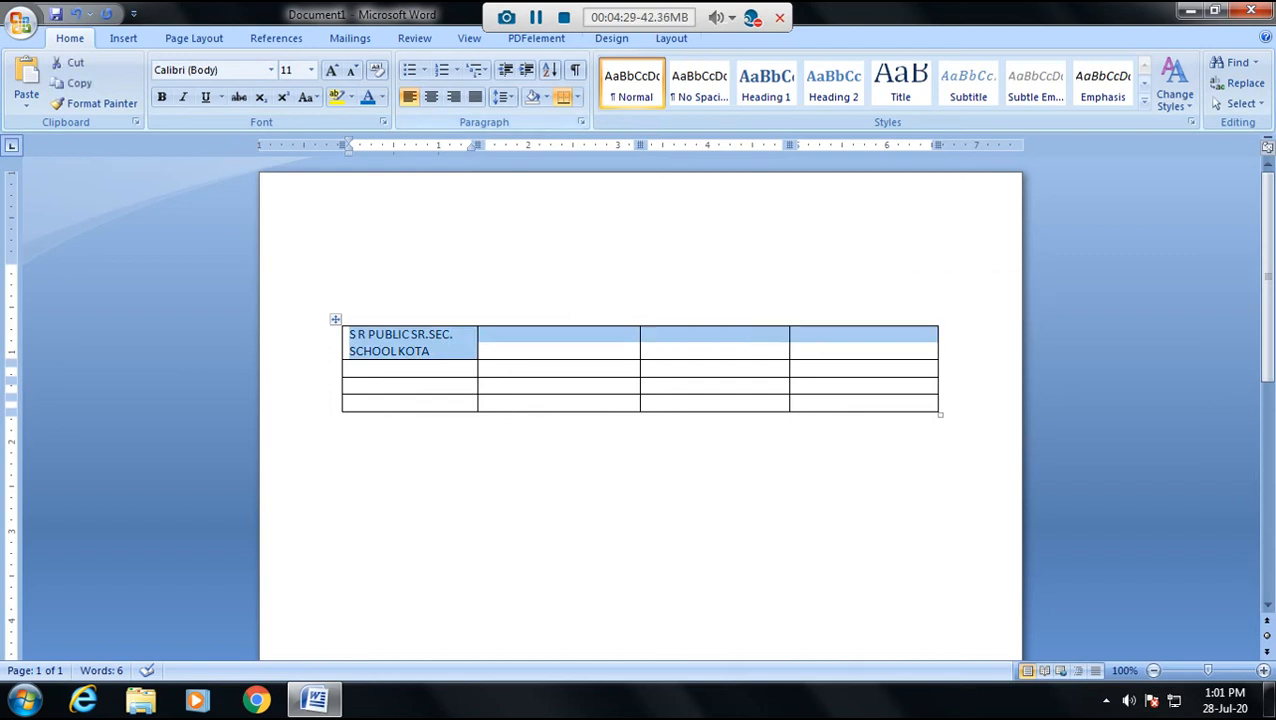
{"action": "left_click", "coordinate": [611, 38]}
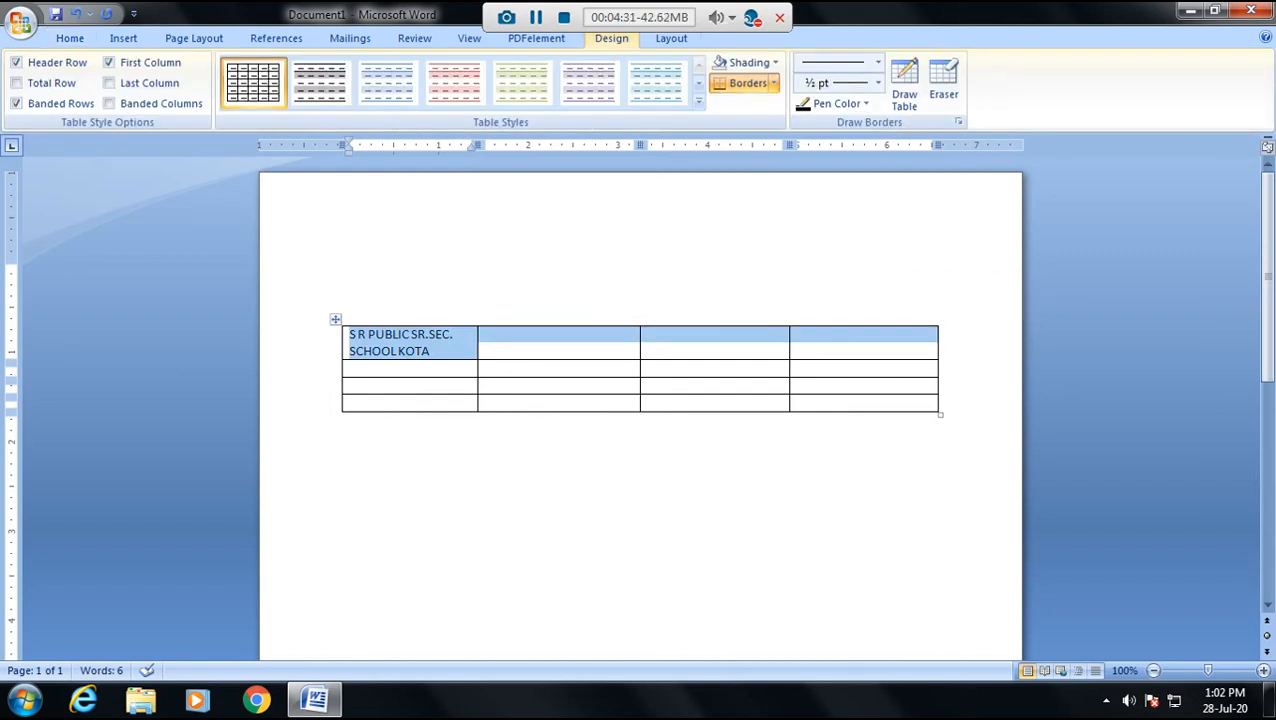
{"action": "left_click", "coordinate": [671, 38]}
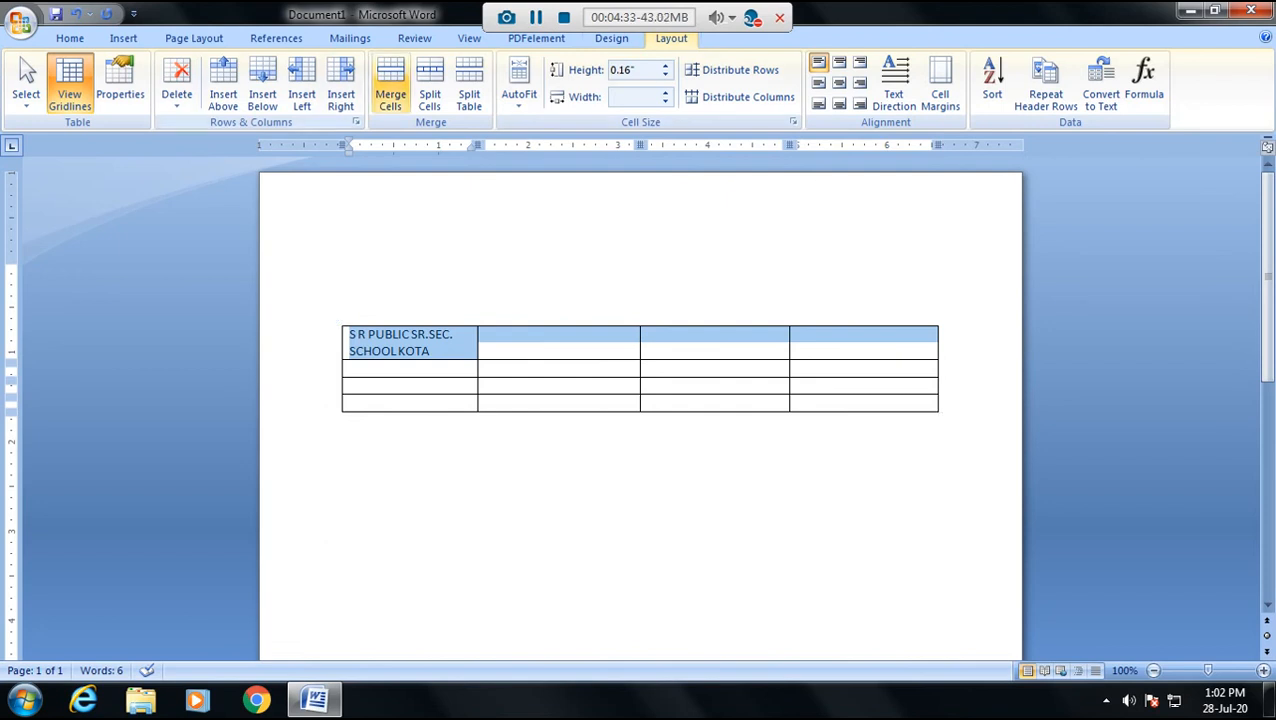
{"action": "left_click", "coordinate": [390, 85]}
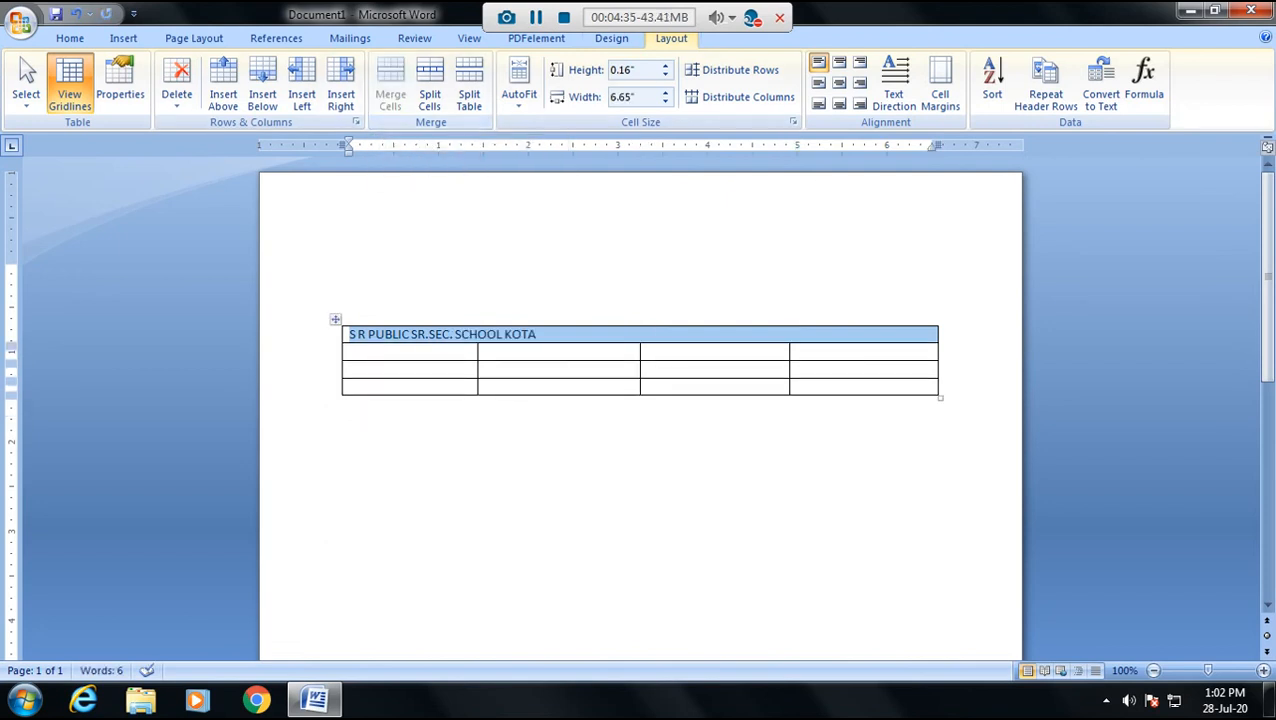
{"action": "left_click", "coordinate": [485, 369]}
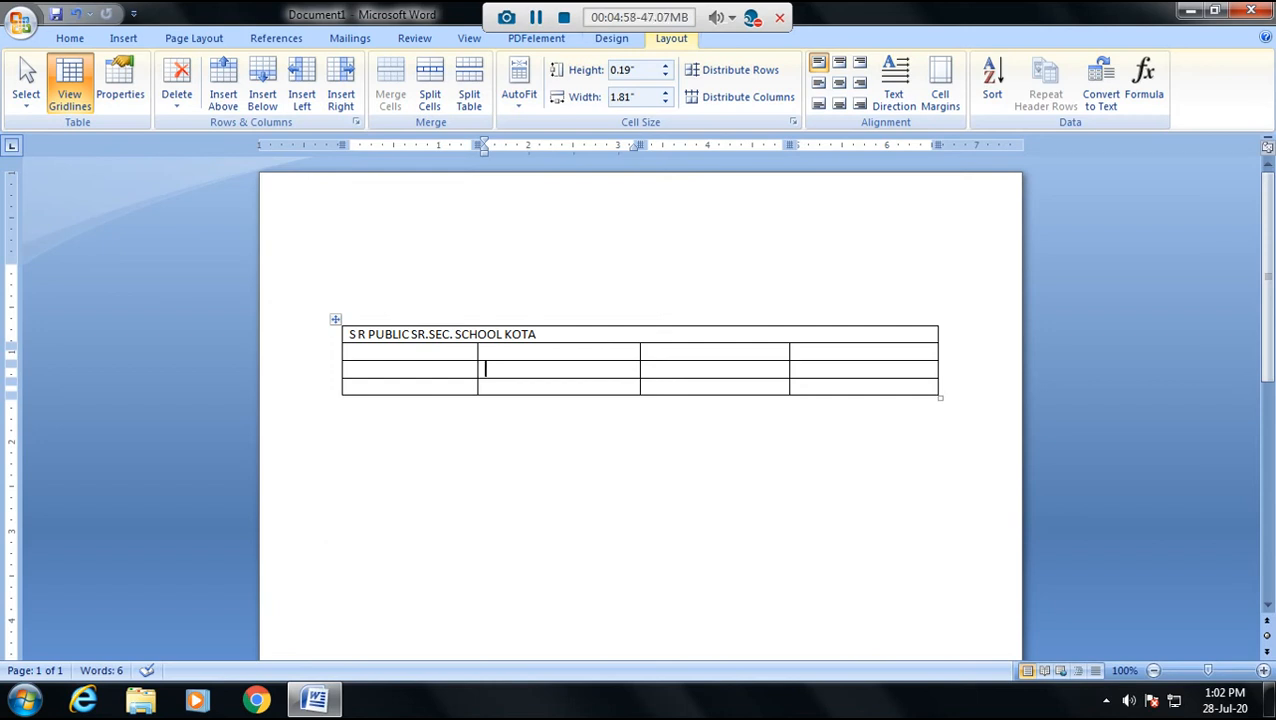
- Merge the second row's first two cells into one cell and its last two cells into another
{"action": "left_click", "coordinate": [352, 352]}
{"action": "left_click_drag", "start_coordinate": [352, 352], "coordinate": [560, 352]}
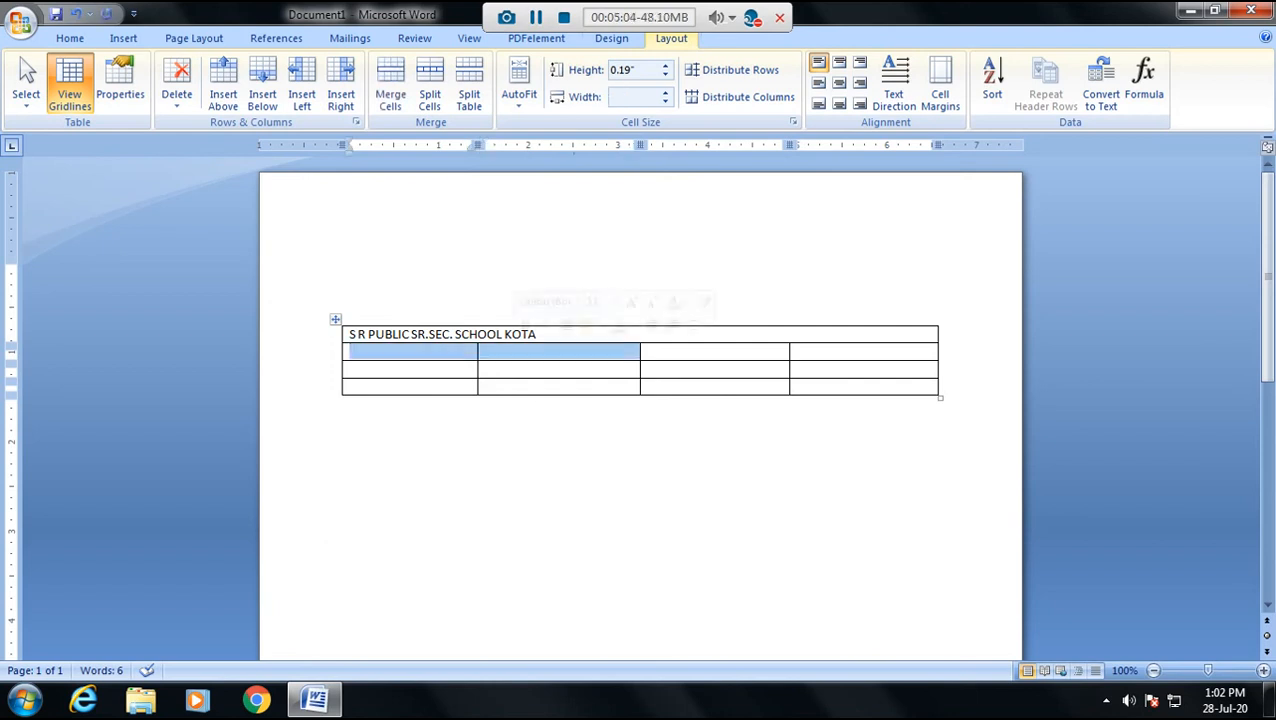
{"action": "left_click", "coordinate": [390, 88]}
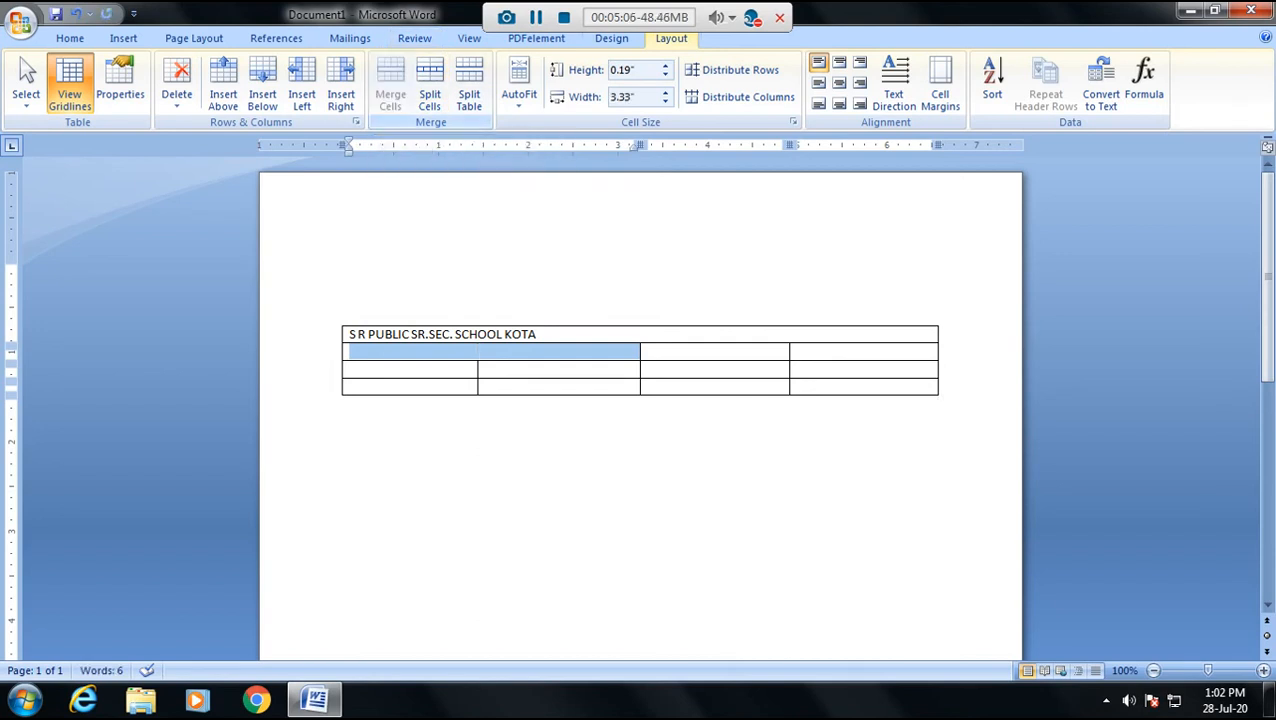
{"action": "left_click", "coordinate": [485, 368]}
{"action": "left_click", "coordinate": [350, 352]}
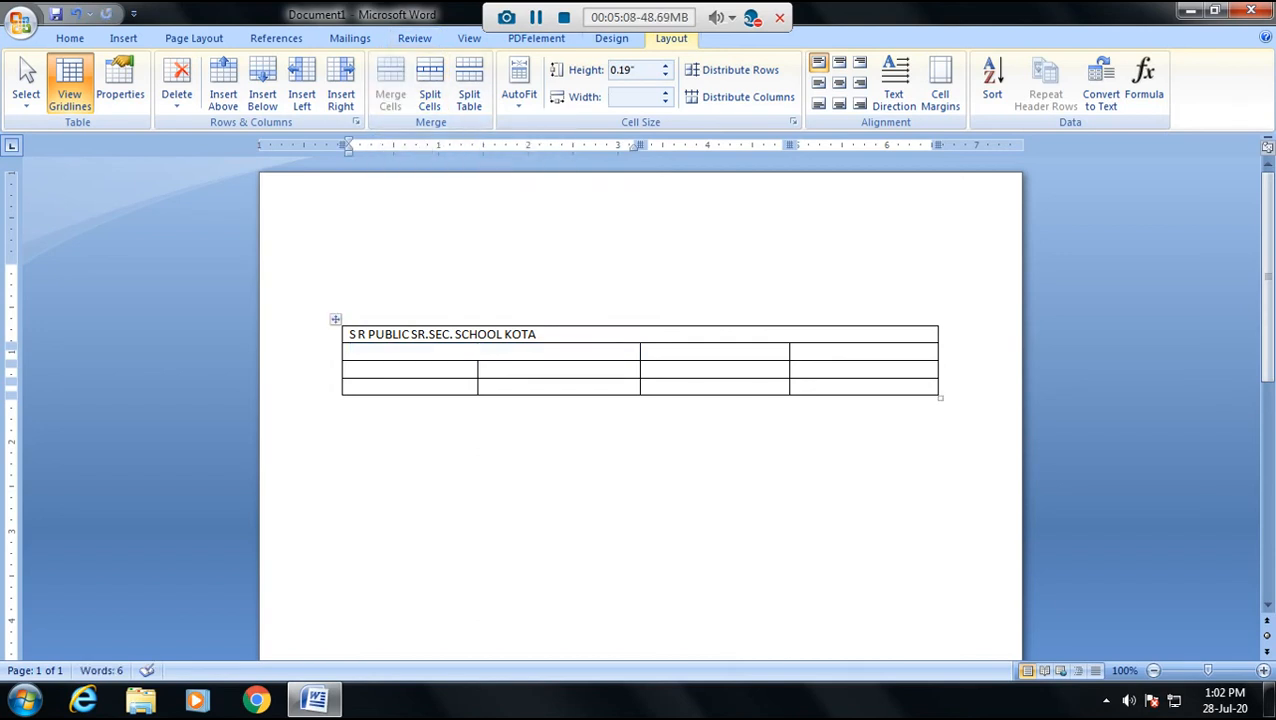
{"action": "left_click_drag", "start_coordinate": [646, 351], "coordinate": [930, 352]}
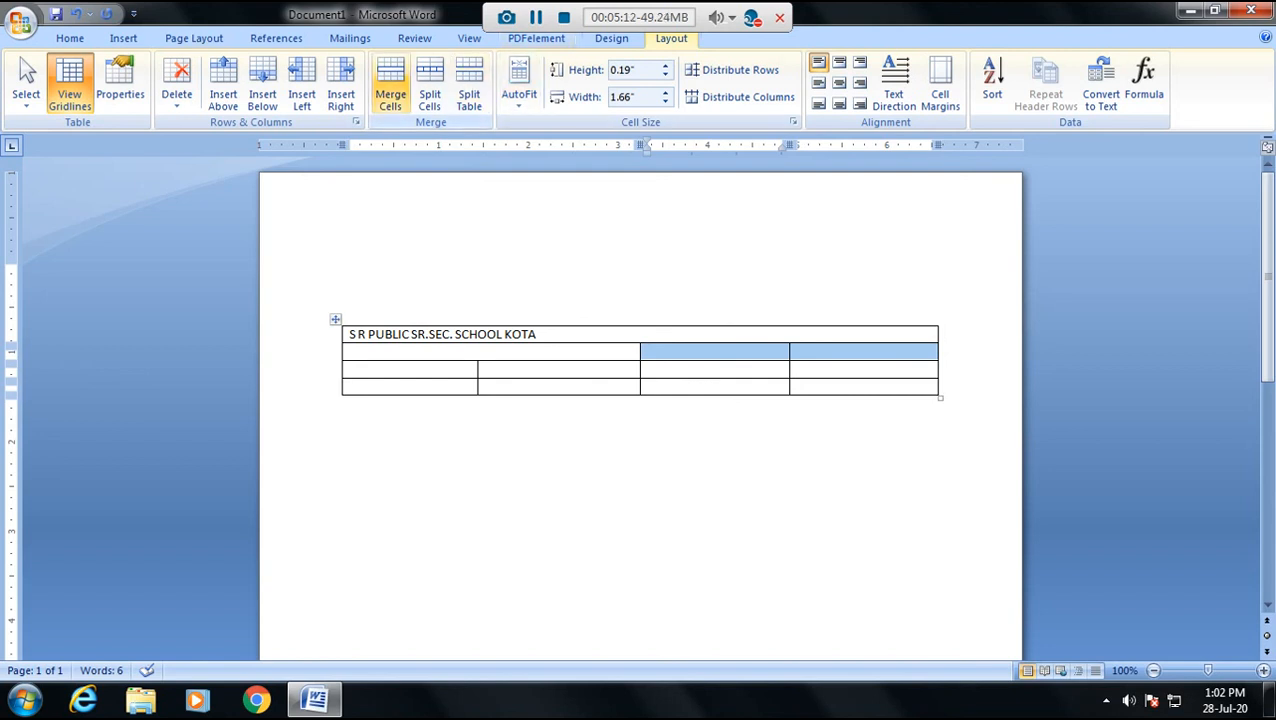
{"action": "left_click", "coordinate": [390, 88]}
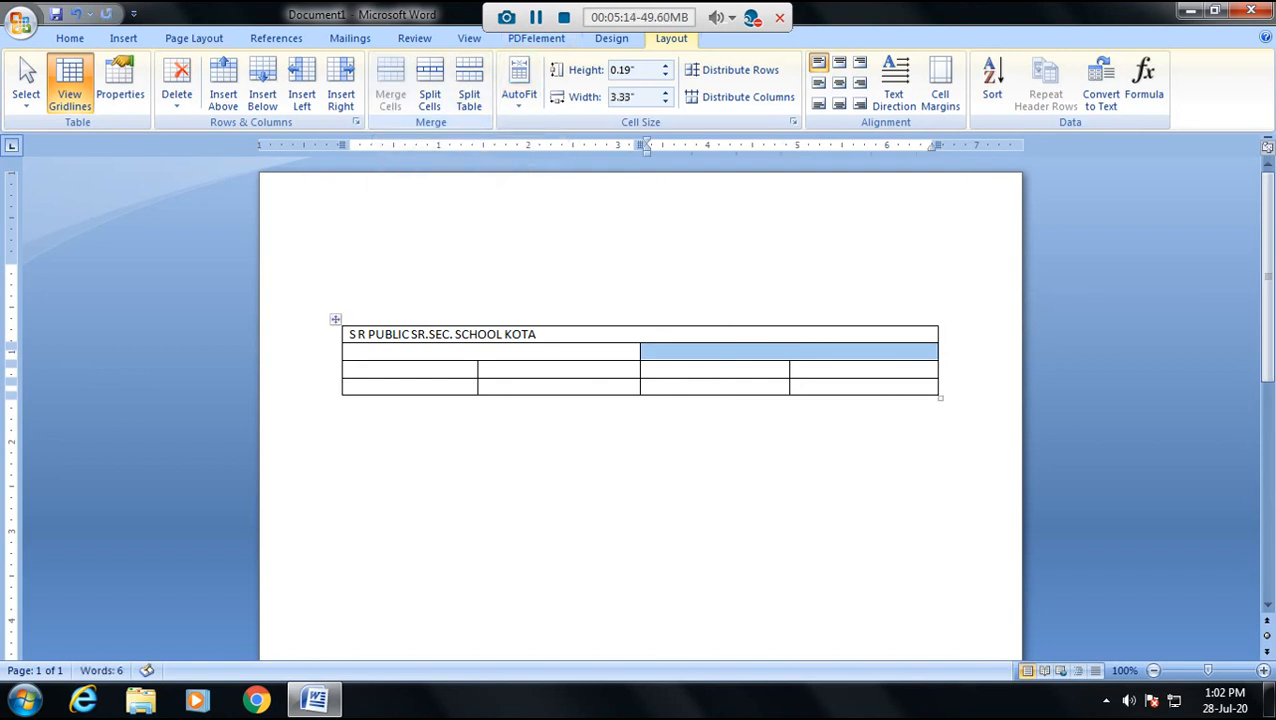
{"action": "left_click", "coordinate": [680, 369]}
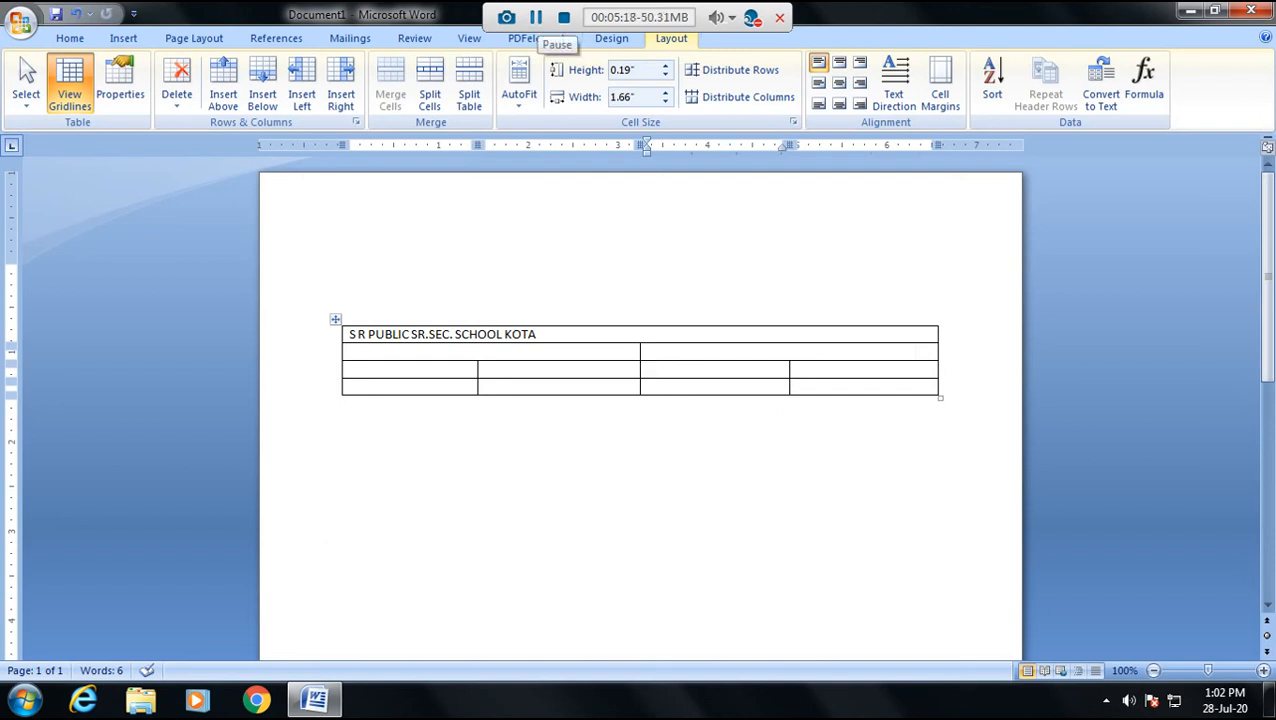
{"action": "left_click", "coordinate": [536, 17]}
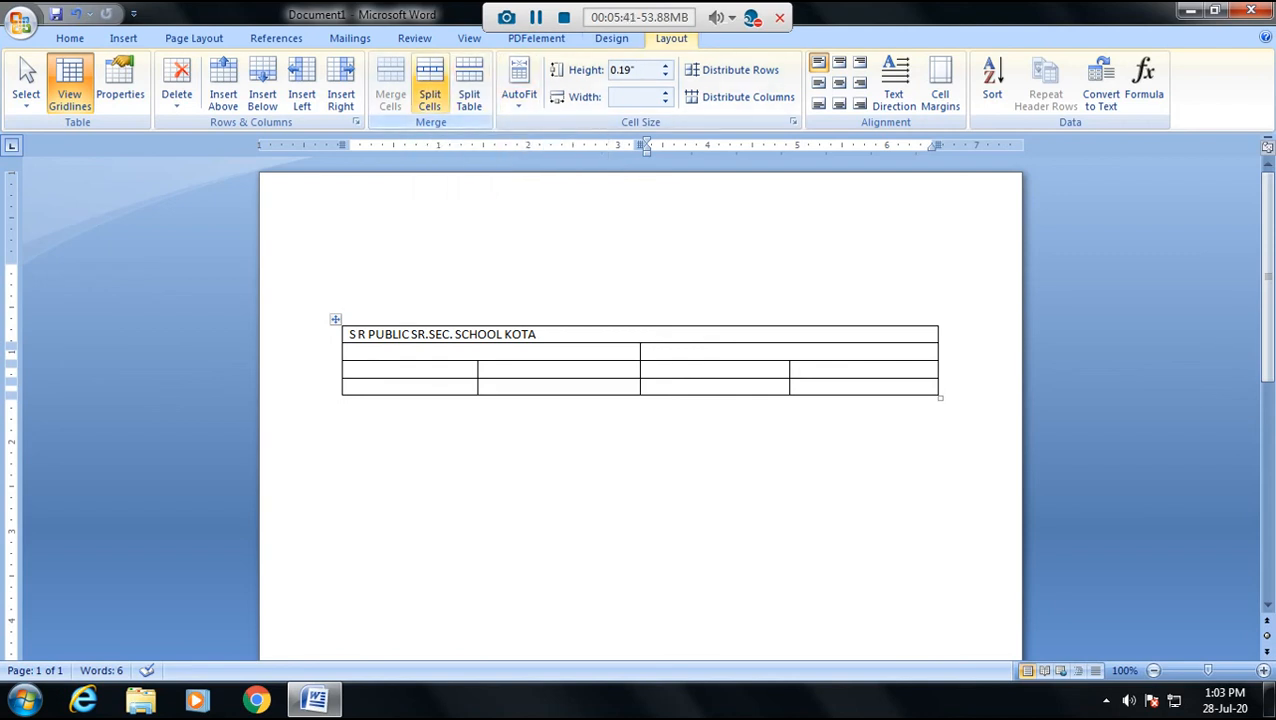
- Split the second row's last merged cell into 4 columns and 1 row, and place the cursor in each new cell in turn
{"action": "left_click", "coordinate": [430, 90]}
{"action": "left_click_drag", "start_coordinate": [612, 271], "coordinate": [560, 141]}
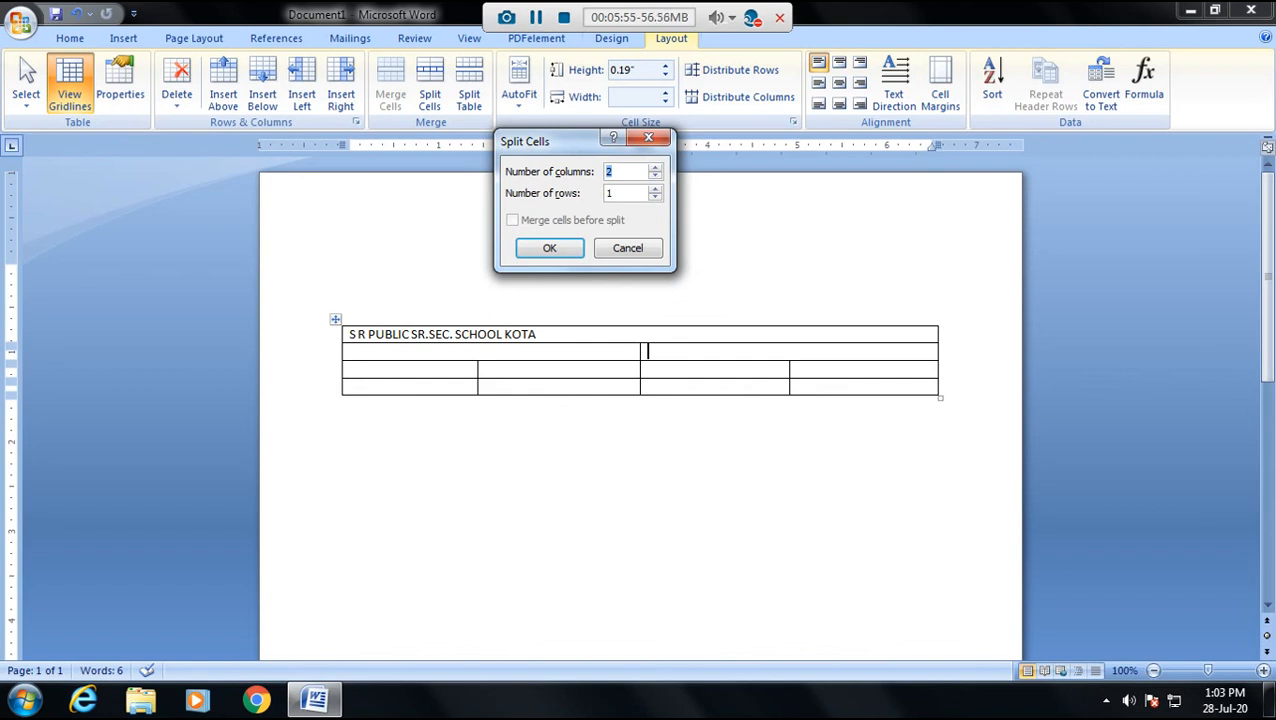
{"action": "type", "text": "4"}
{"action": "key", "text": "Return"}
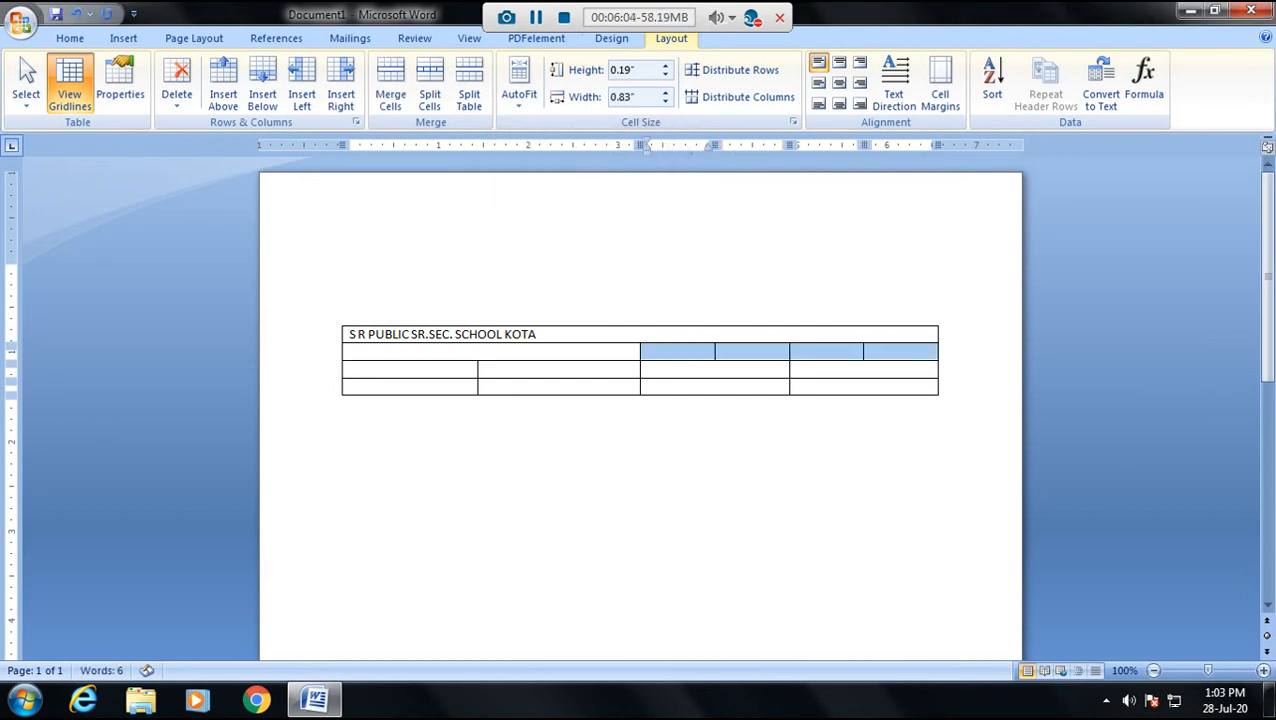
{"action": "left_click", "coordinate": [648, 352]}
{"action": "left_click", "coordinate": [722, 352]}
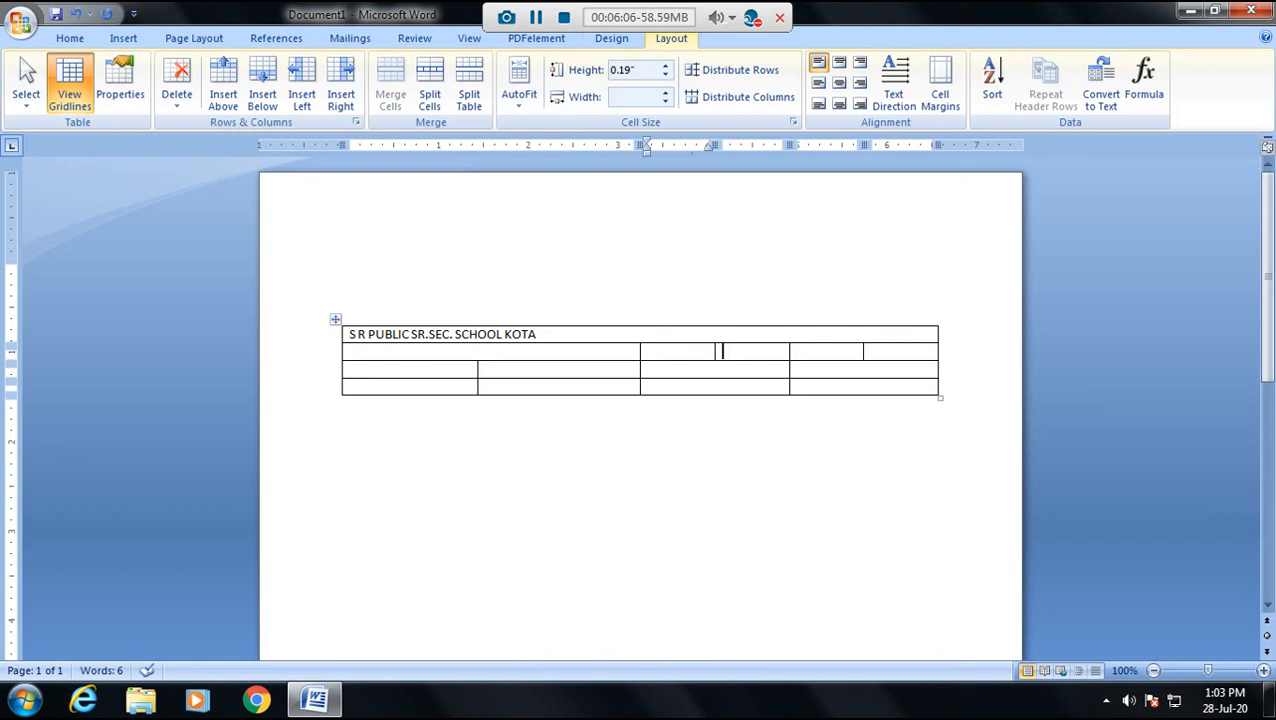
{"action": "left_click", "coordinate": [797, 352]}
{"action": "left_click", "coordinate": [870, 352]}
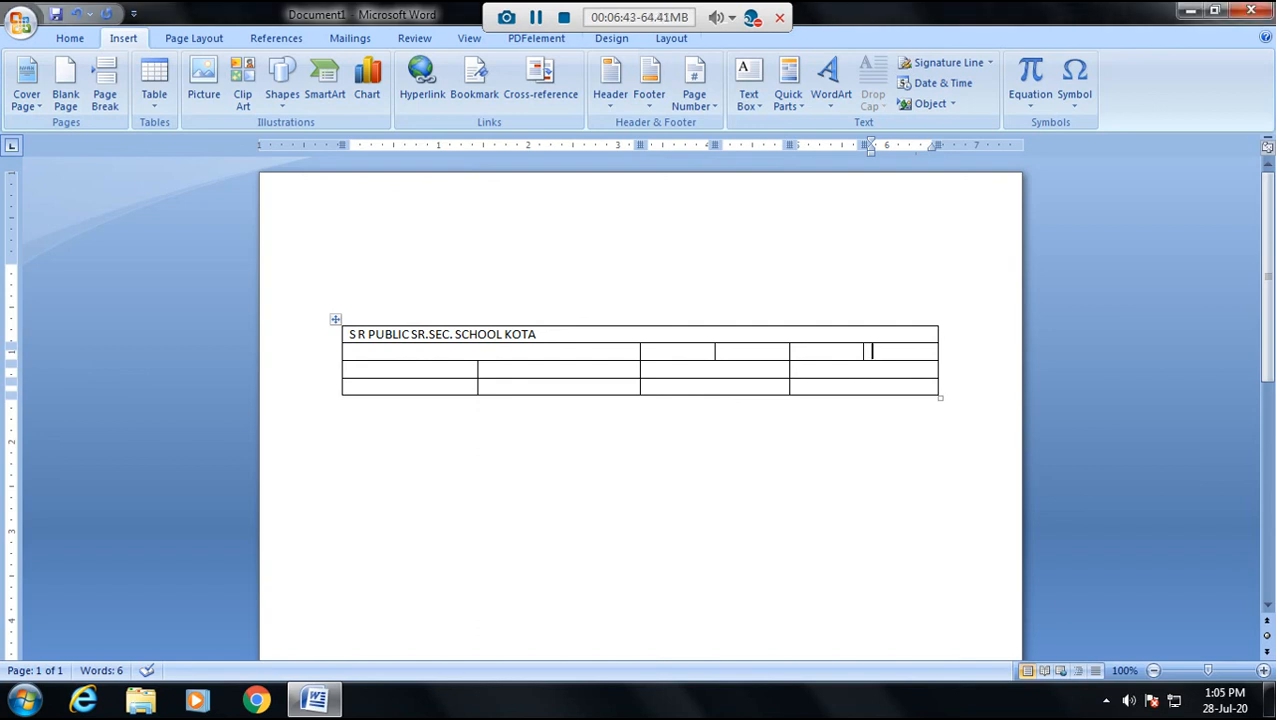
- Select the whole table, move it a little way down the page and move it back up
{"action": "left_click", "coordinate": [335, 319]}
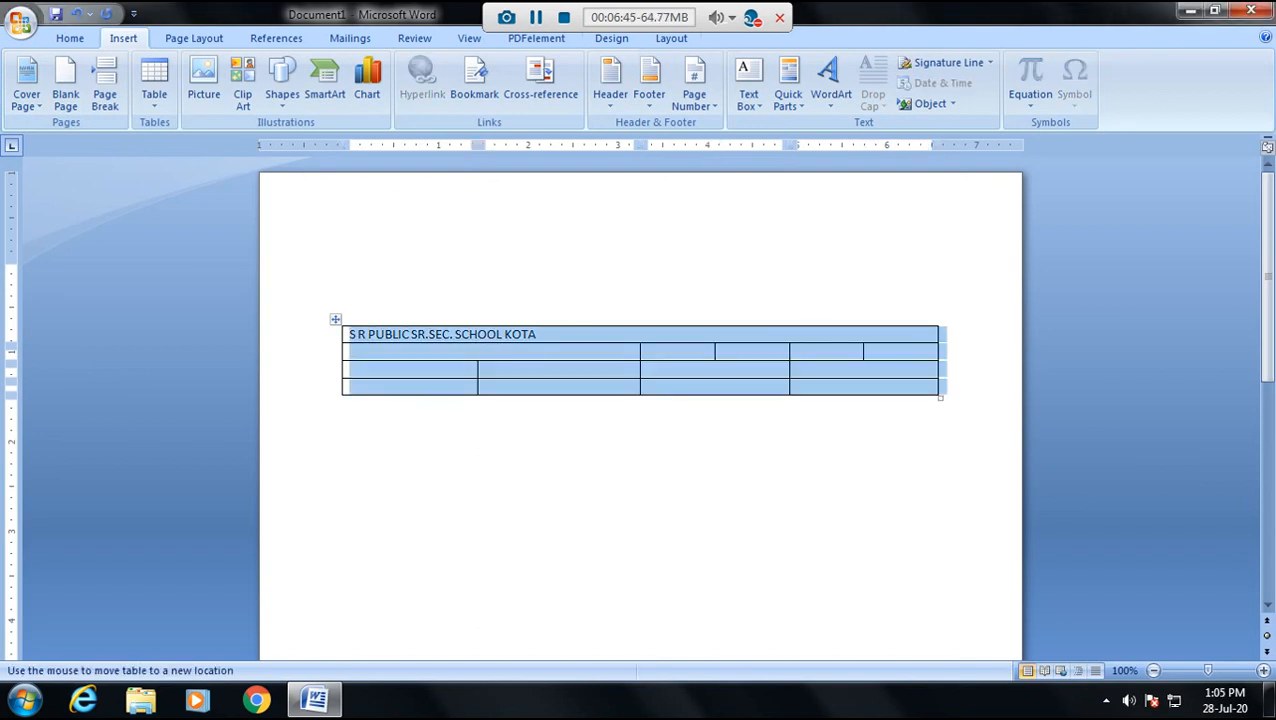
{"action": "left_click_drag", "start_coordinate": [335, 319], "coordinate": [335, 394]}
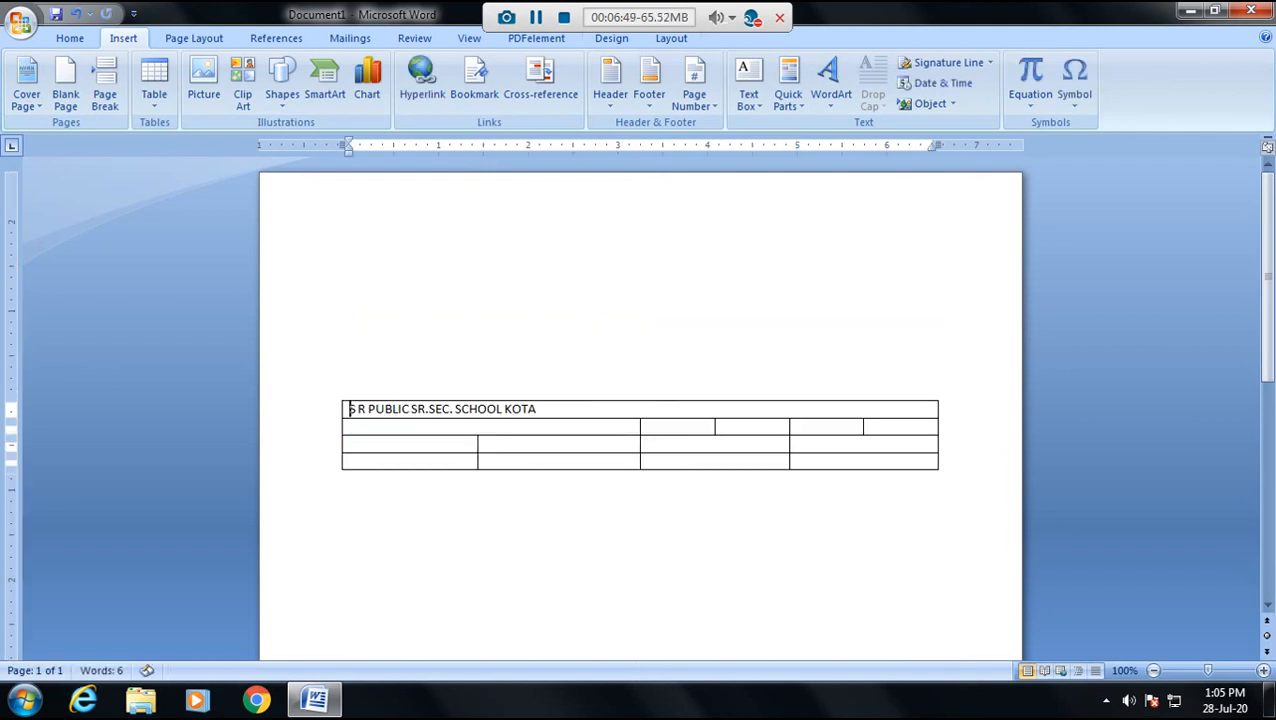
{"action": "left_click_drag", "start_coordinate": [335, 393], "coordinate": [335, 322]}
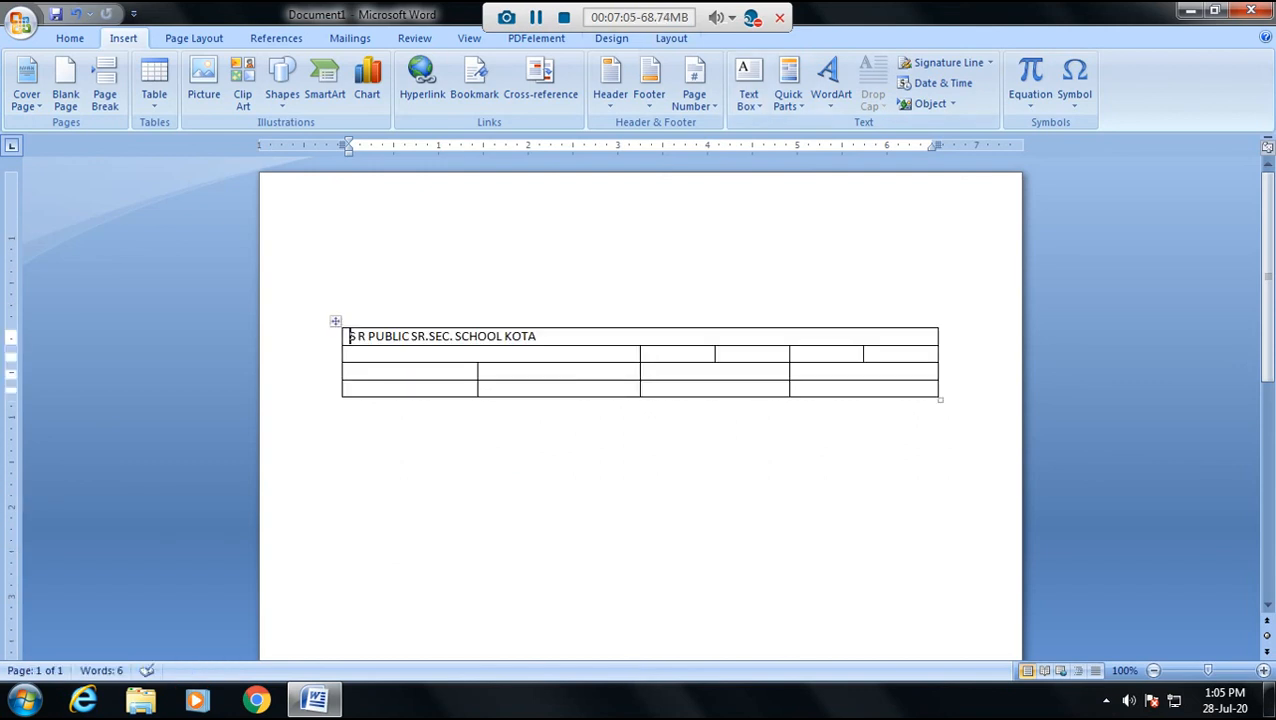
- Try the purple and aqua versions of the built-in table style with a solid header and first column, and settle on the blue one
{"action": "left_click", "coordinate": [335, 321]}
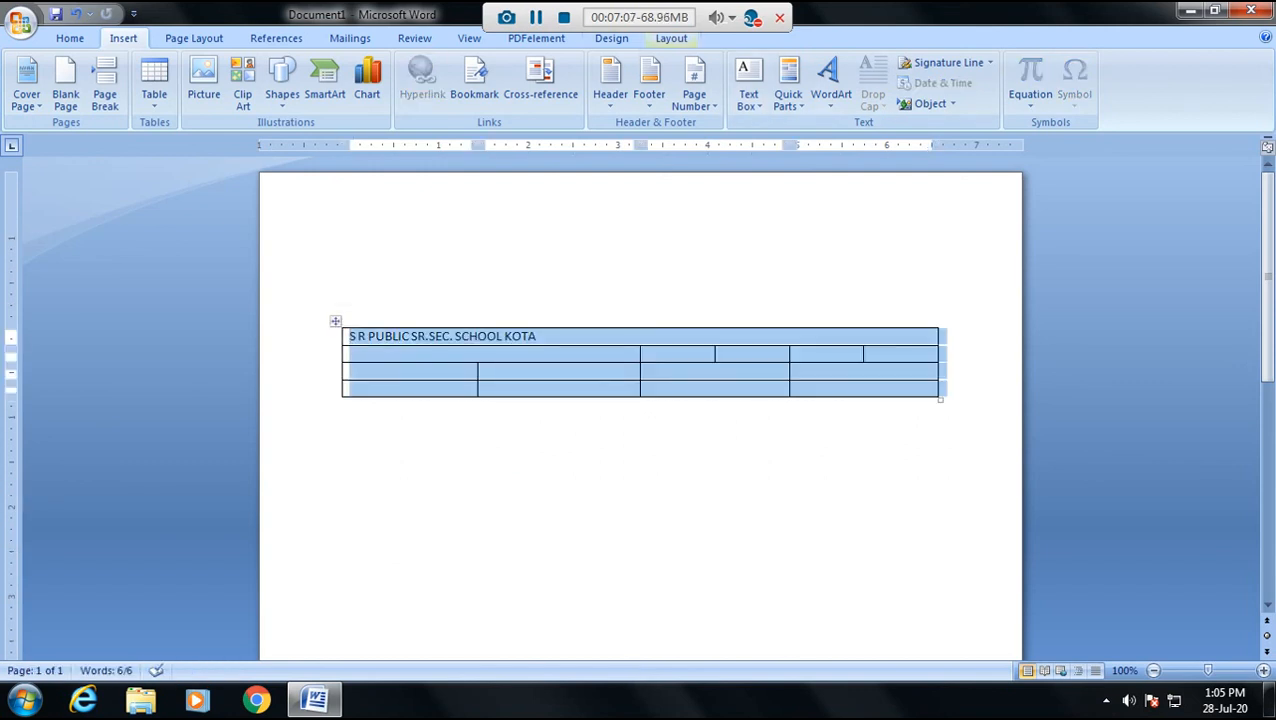
{"action": "left_click", "coordinate": [611, 38]}
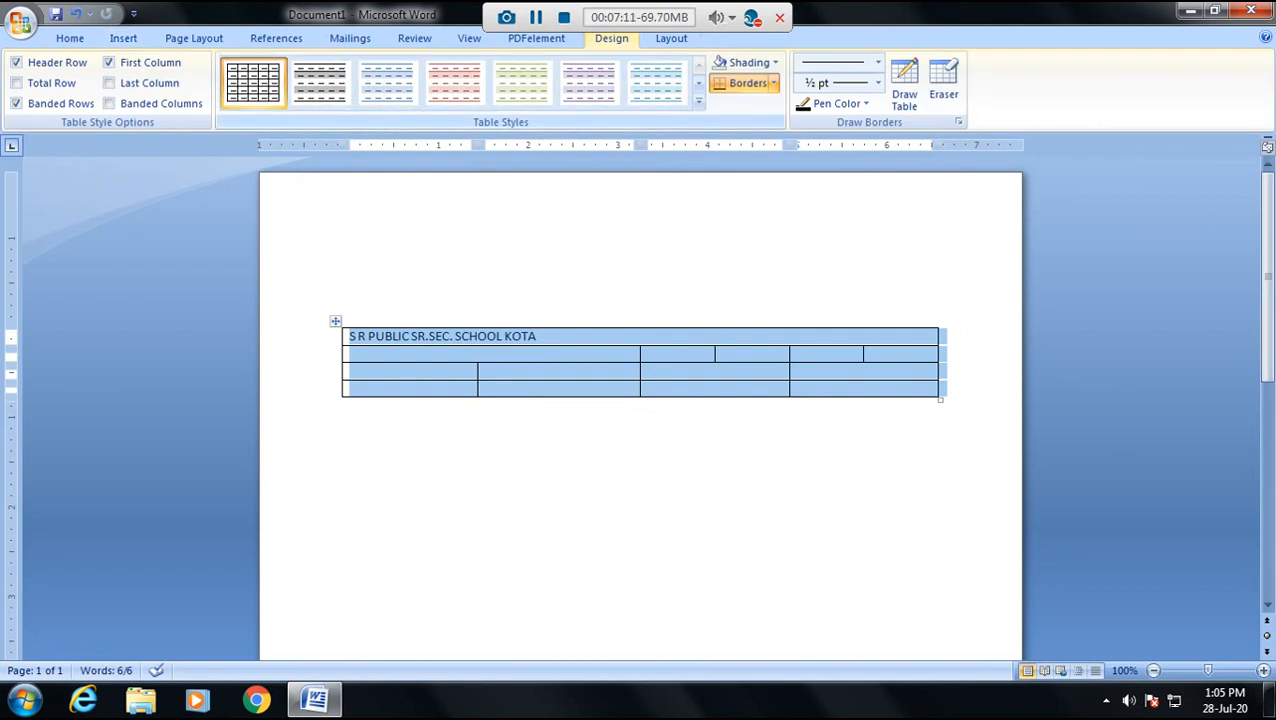
{"action": "left_click", "coordinate": [698, 101]}
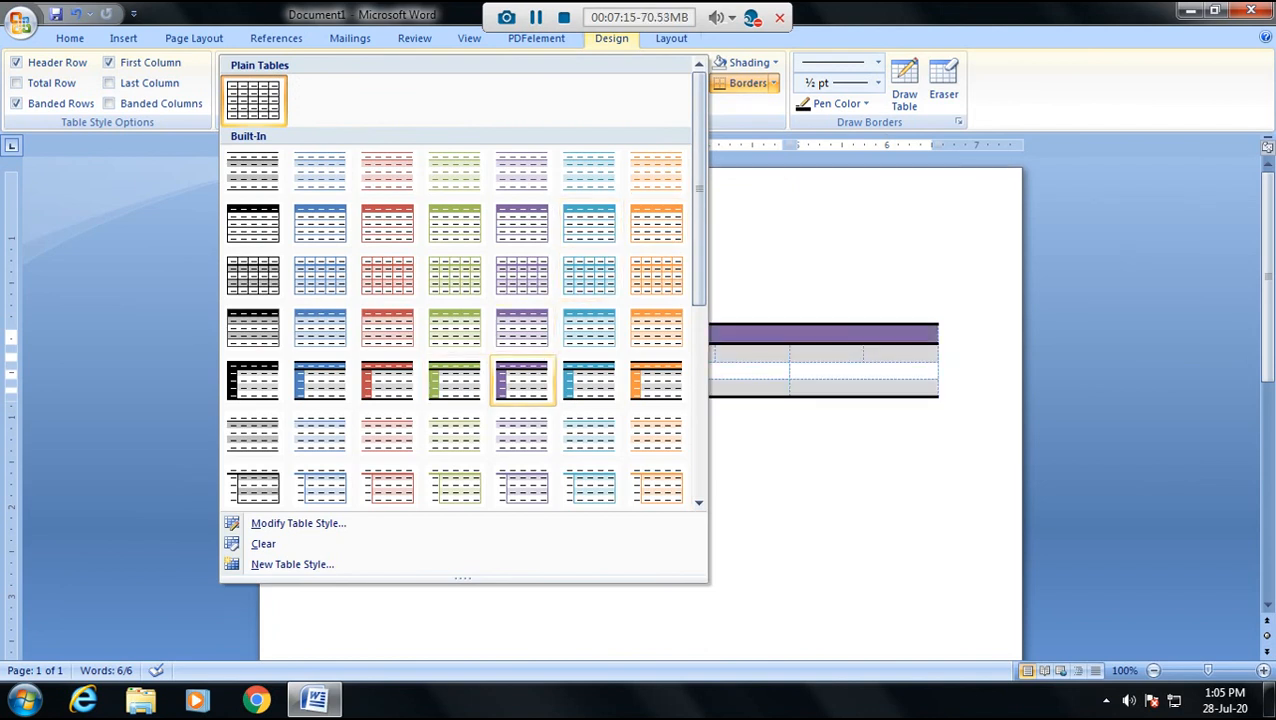
{"action": "left_click", "coordinate": [521, 378]}
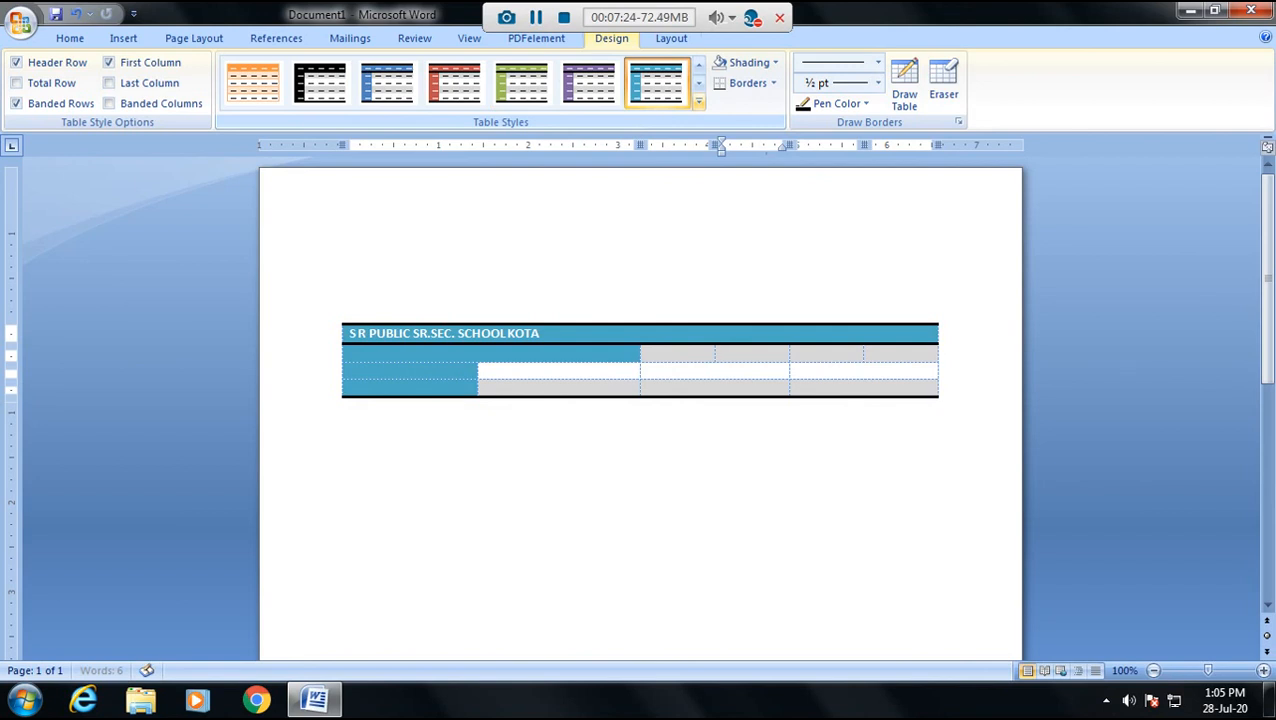
{"action": "left_click", "coordinate": [698, 102]}
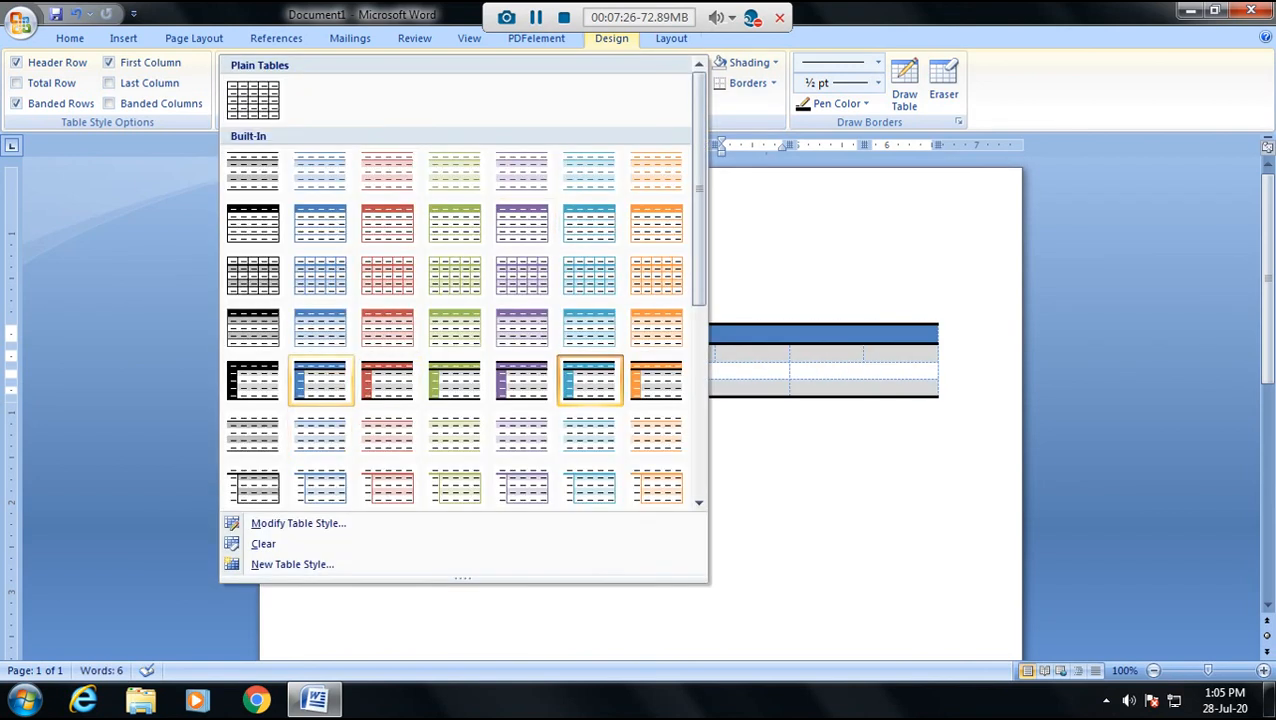
{"action": "left_click", "coordinate": [320, 379]}
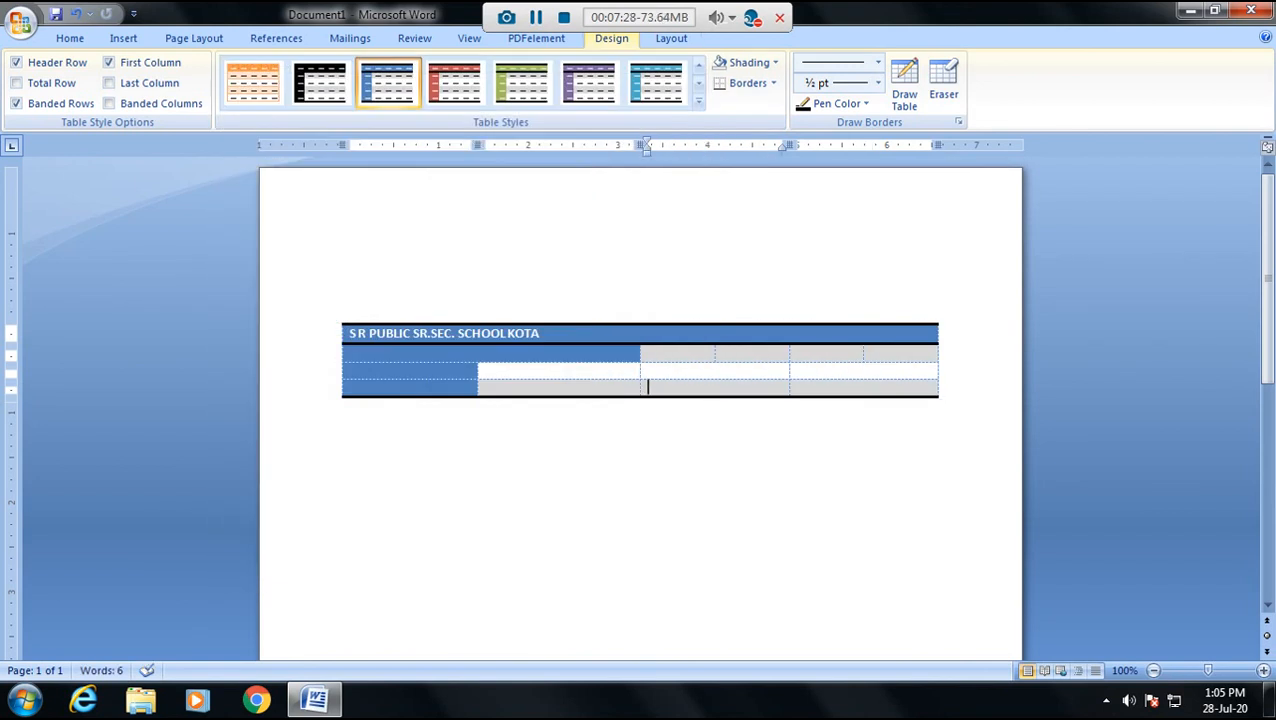